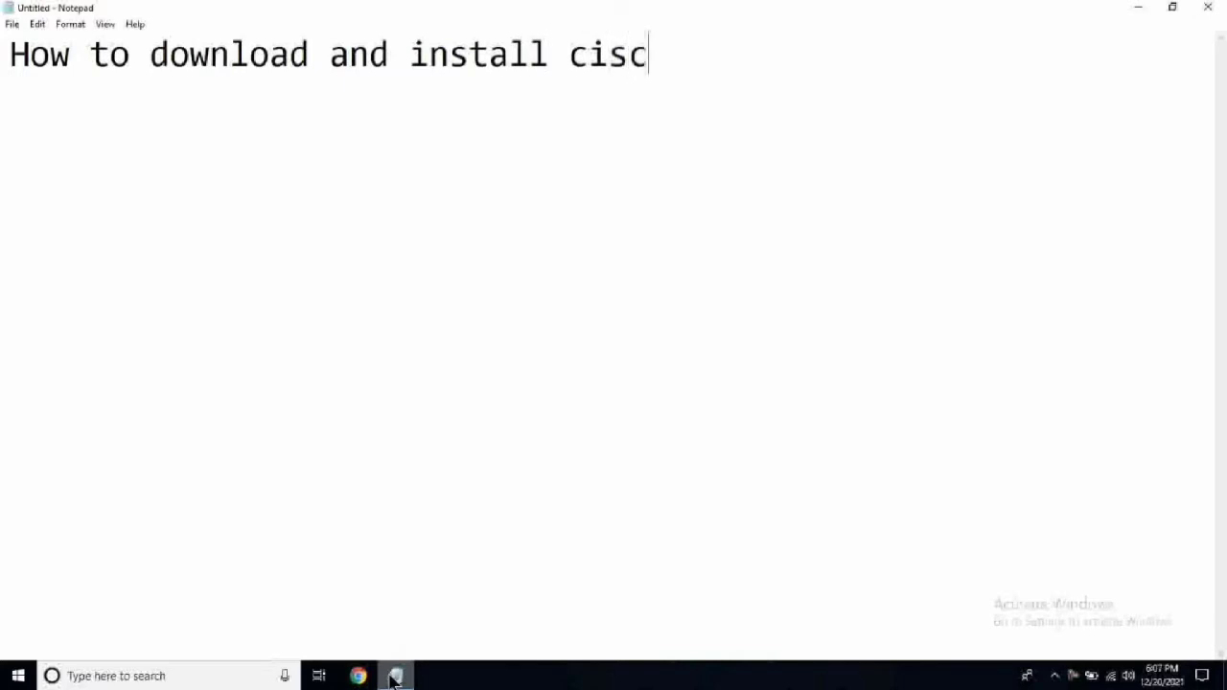
Type the title ending 'packet tracer 8.0' and the line 'First of all you need to have netacad.com account'.
type("t tracer ")
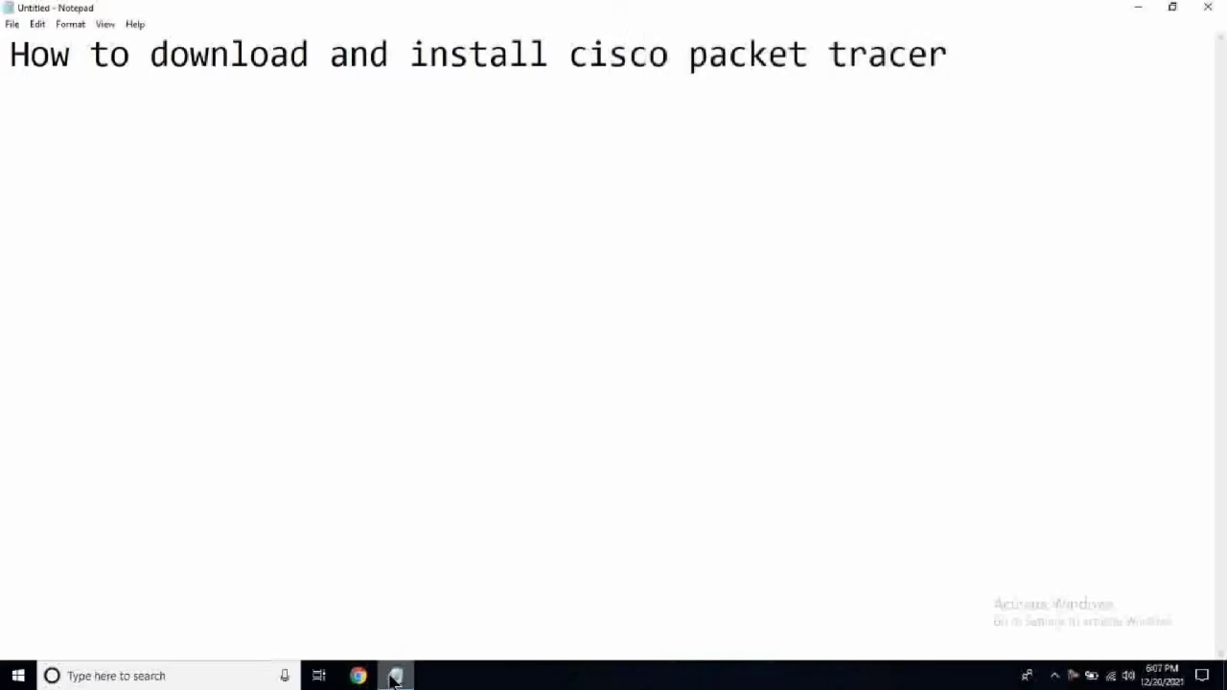
type("8.0")
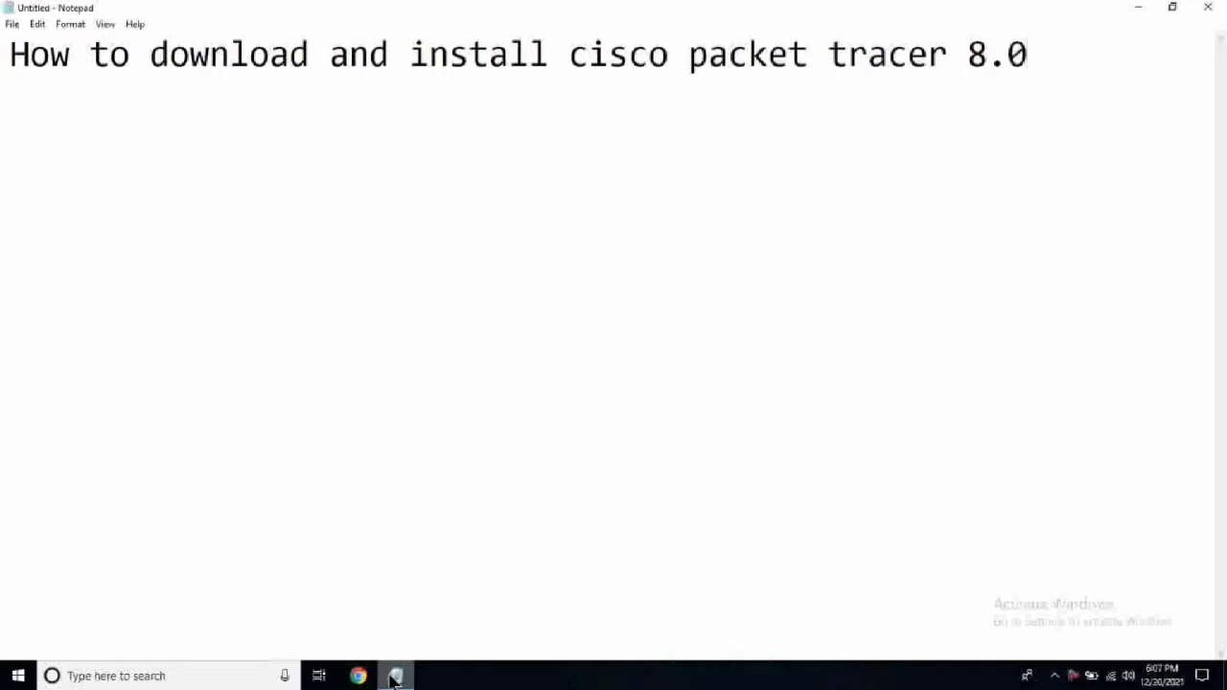
key("Return")
key("Return")
type("Fir")
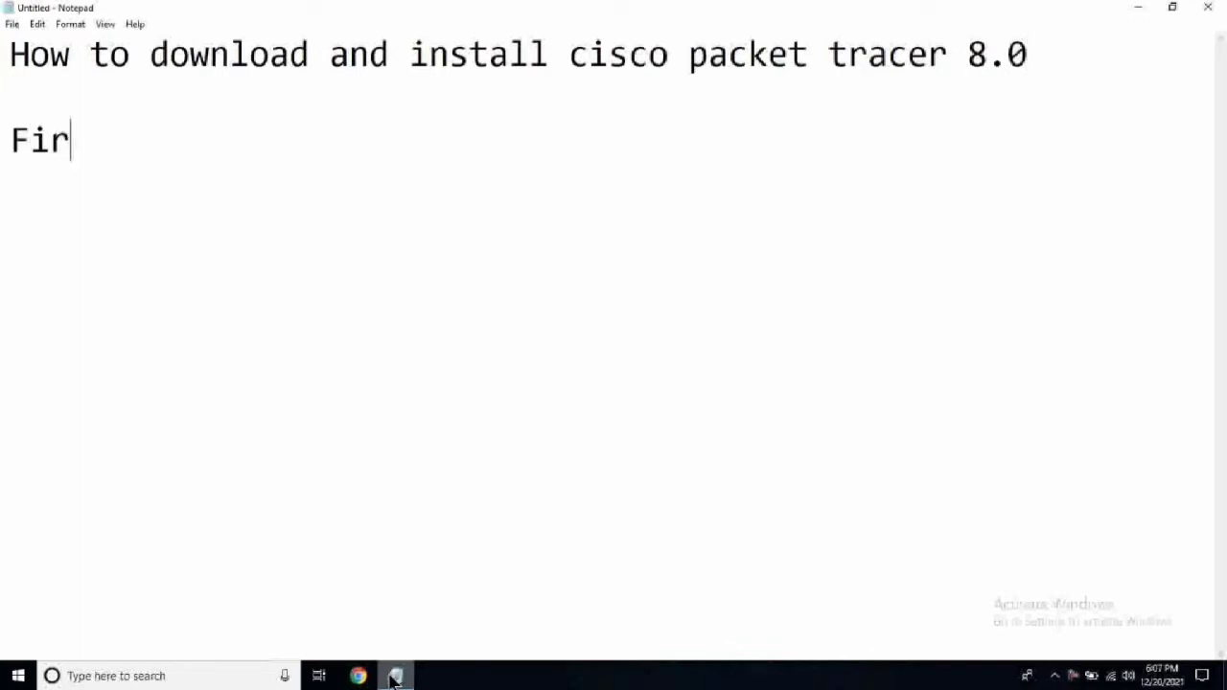
type("st of all yo")
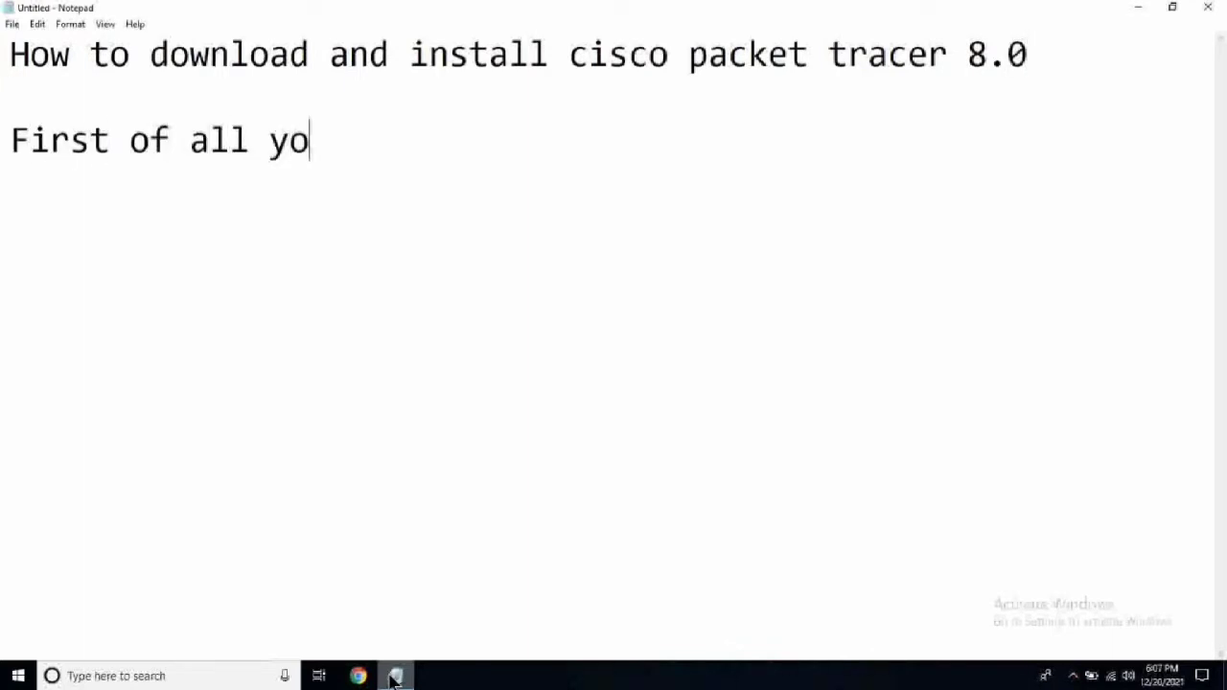
type("u nee")
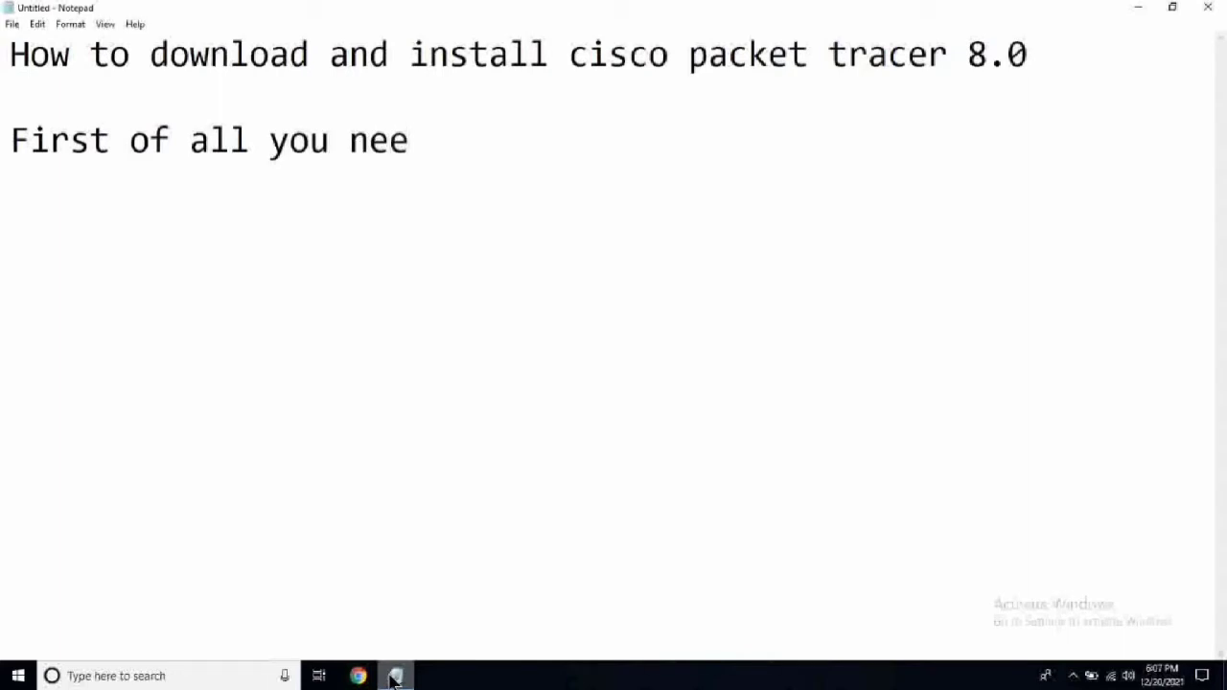
type("d to have ")
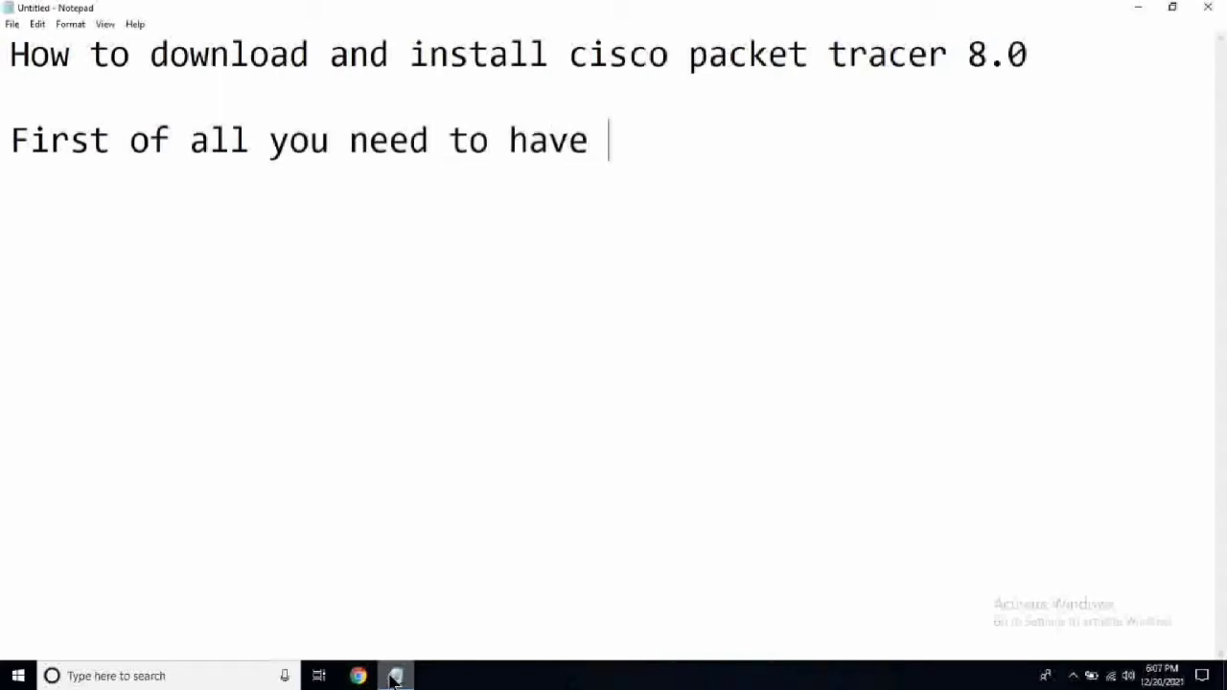
type("net")
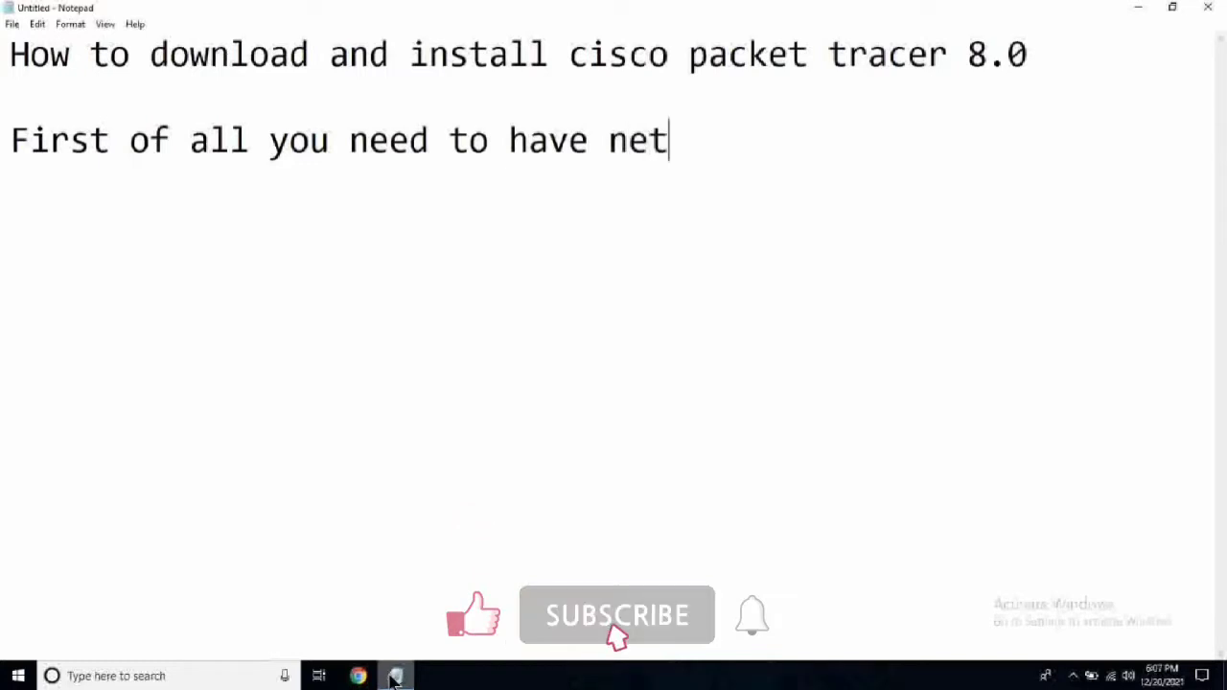
type("acad.co")
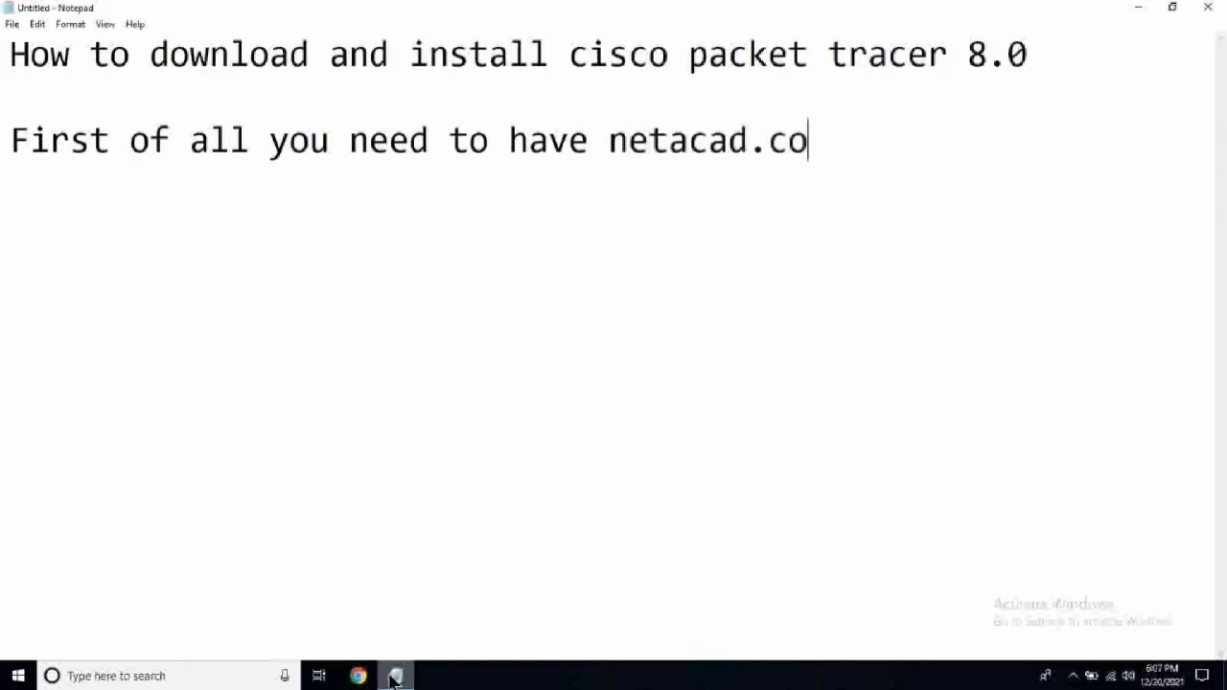
type("m acc")
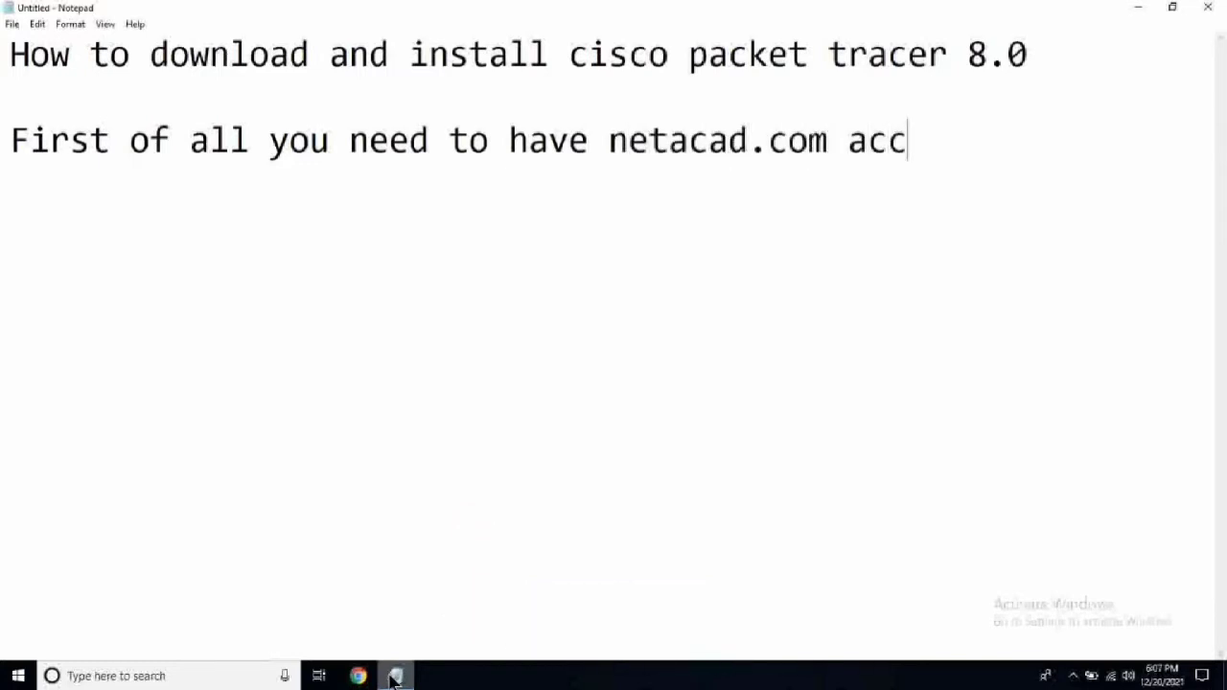
type("ount")
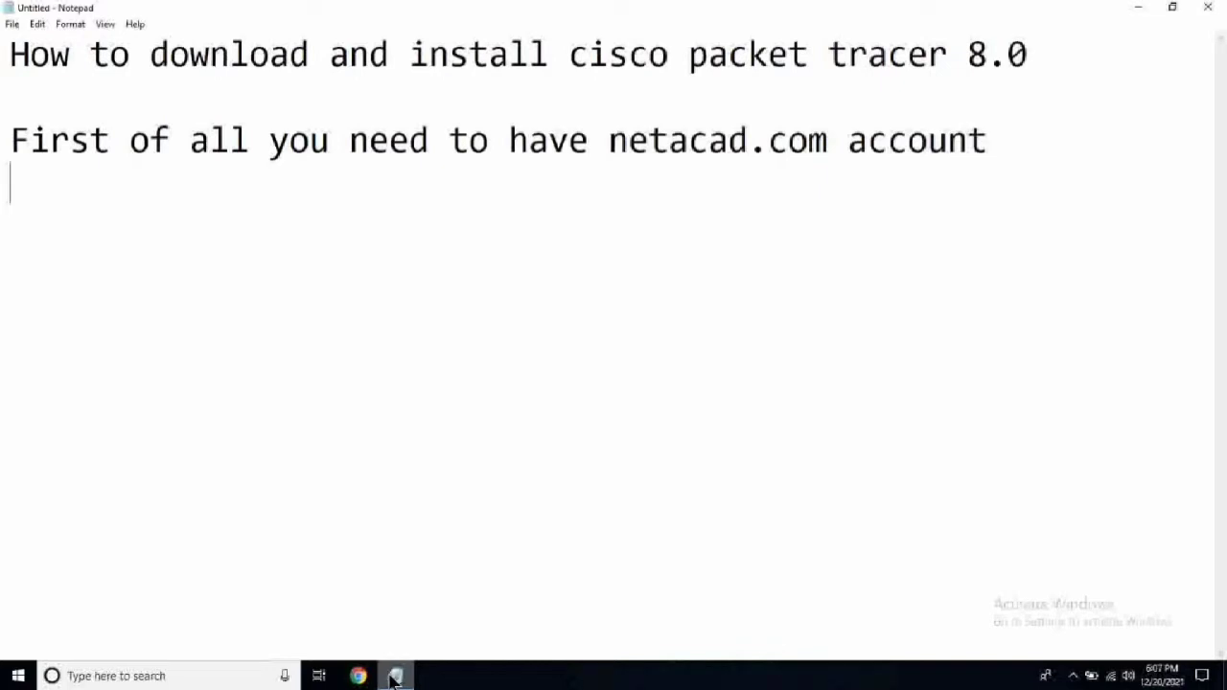
key("Return")
key("Return")
Add the lines 'Open any browser' and 'go to google.com' below it.
type("Ope")
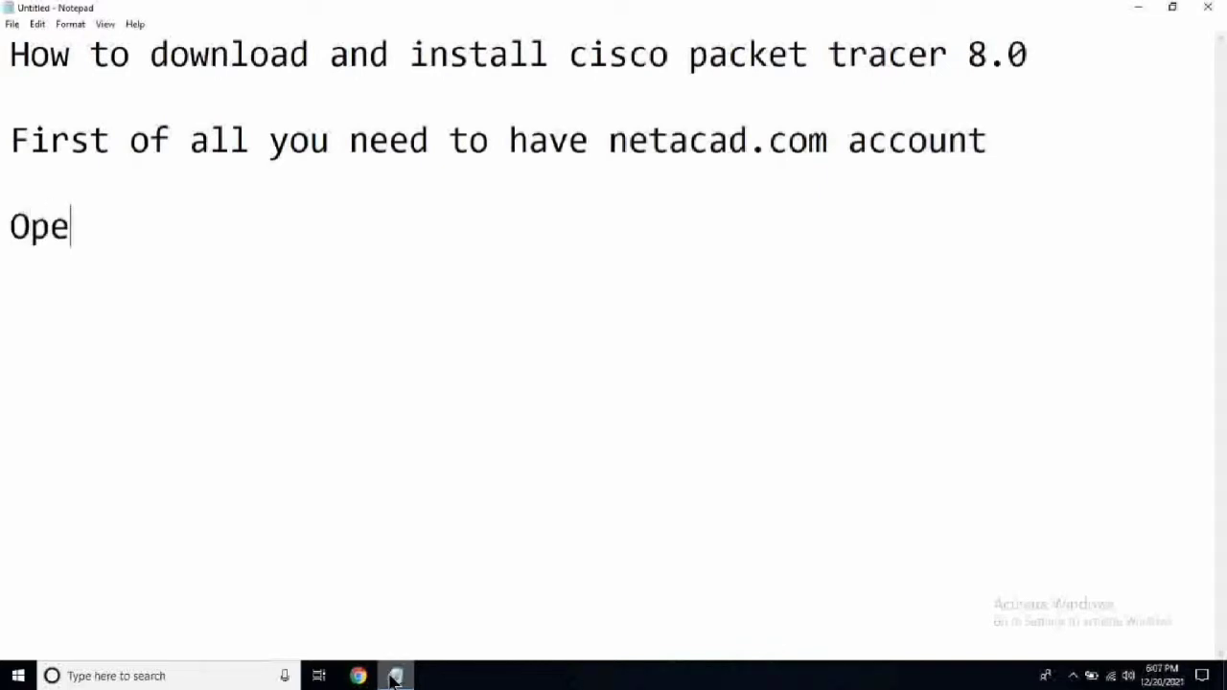
type("n any br")
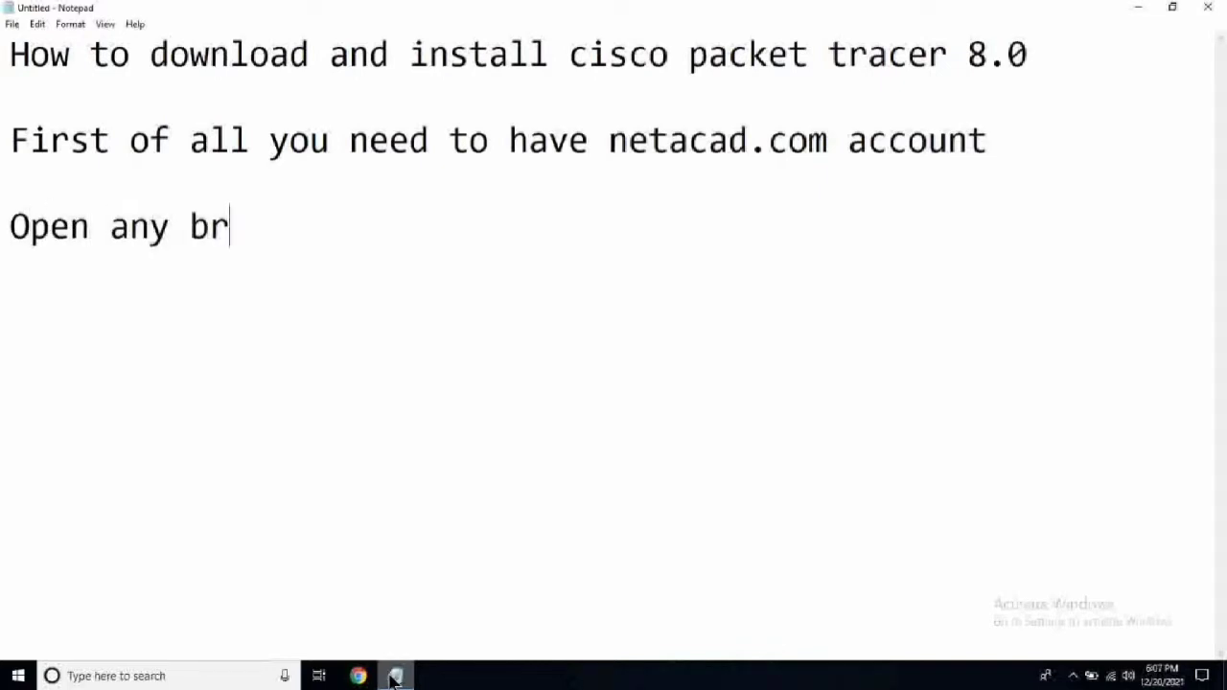
type("owser")
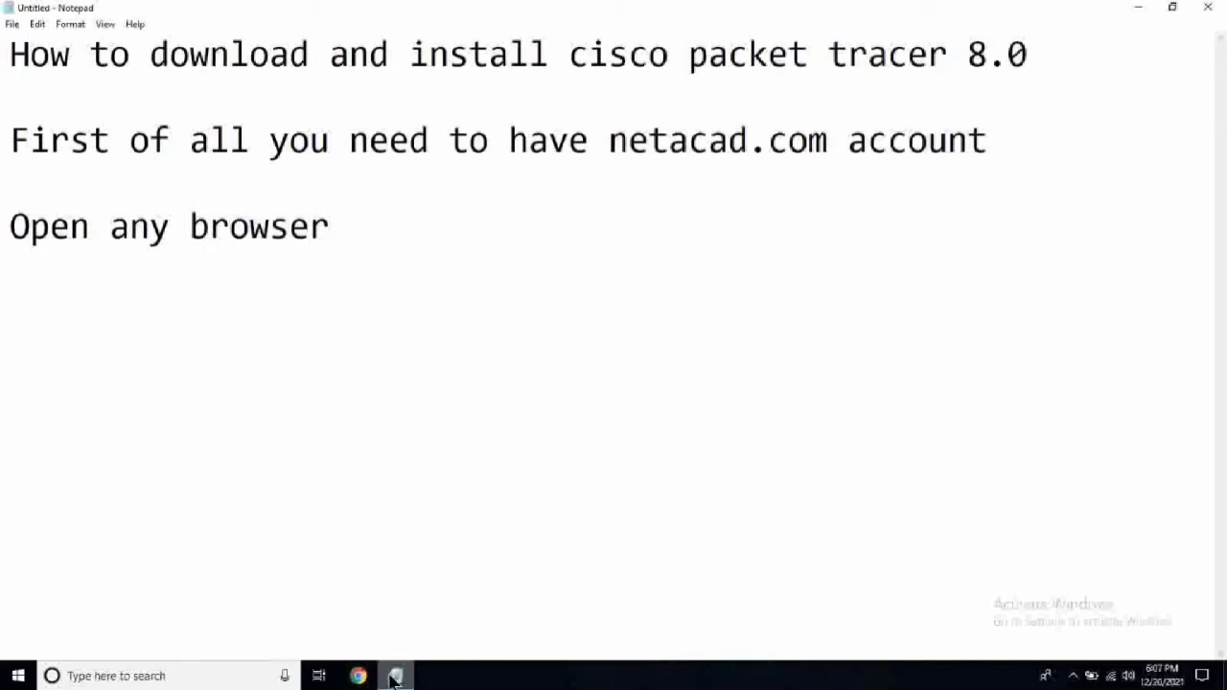
key("Return")
type("goo")
key("BackSpace")
type("to")
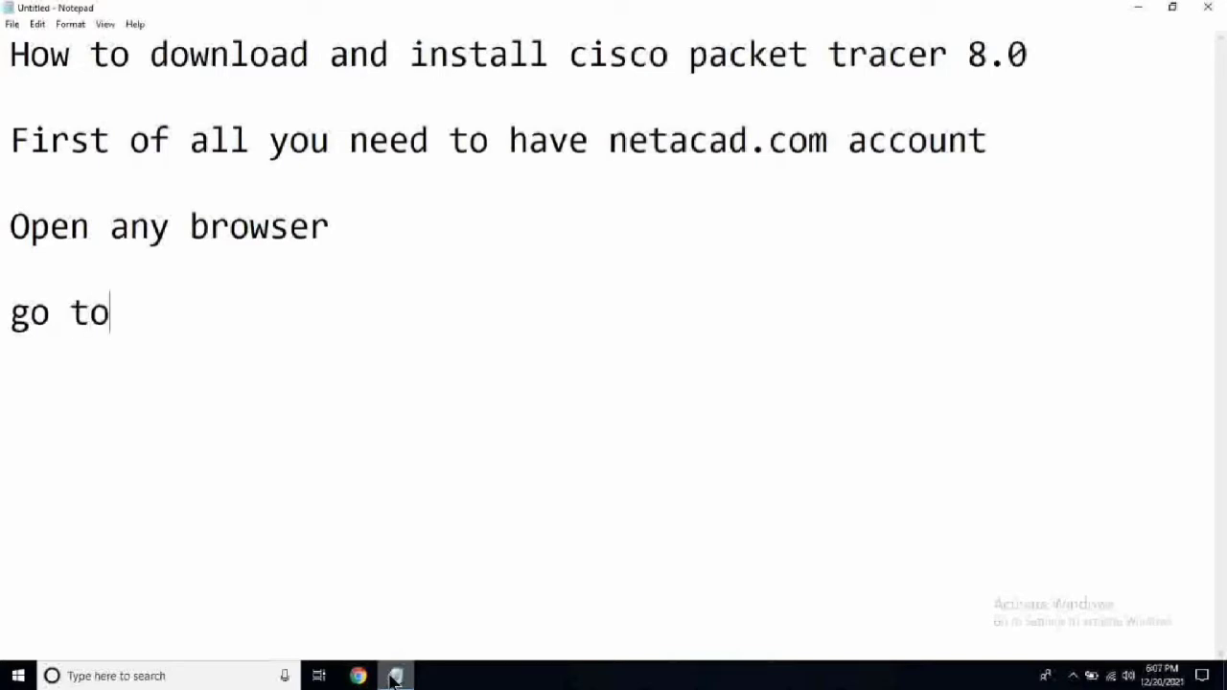
type(" googlec")
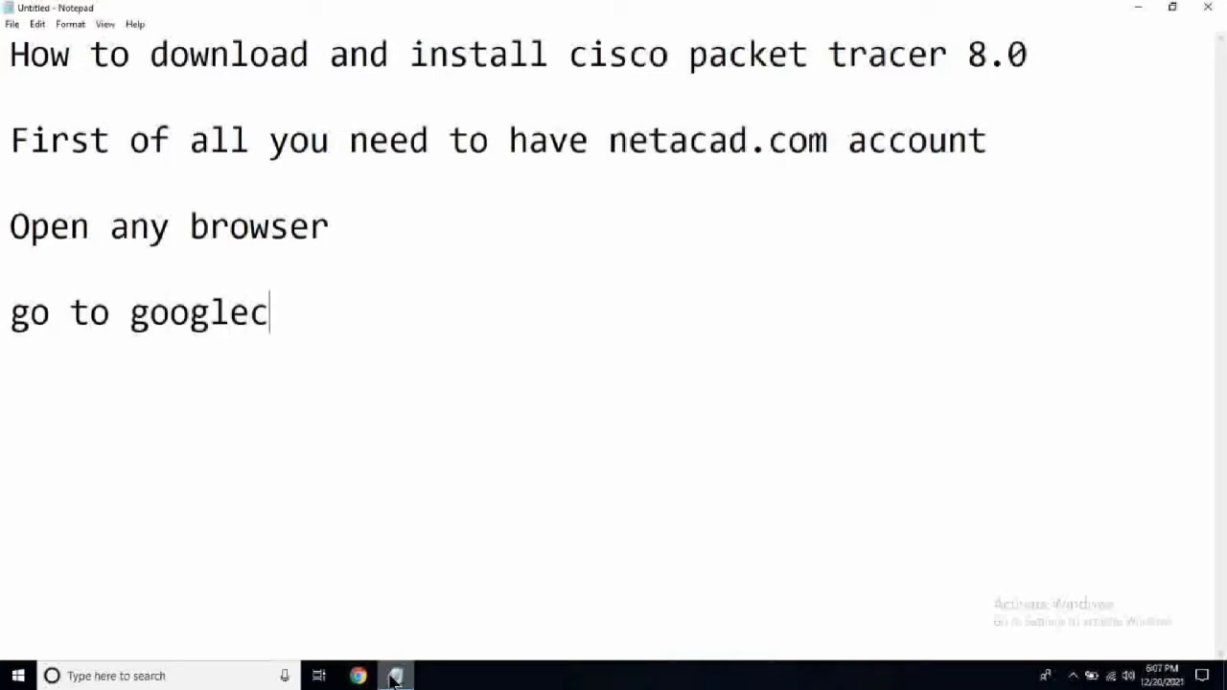
key("BackSpace")
type(".com")
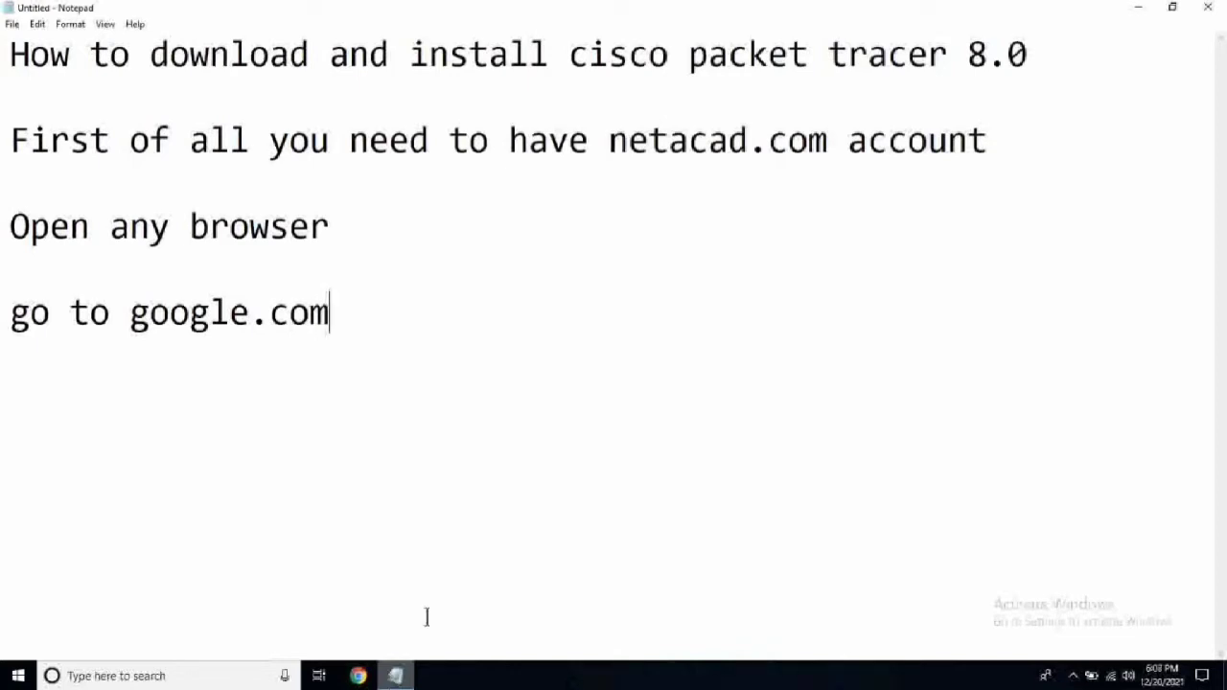
In Chrome, search Google for 'cisco packet tracer download'.
left_click(362, 677)
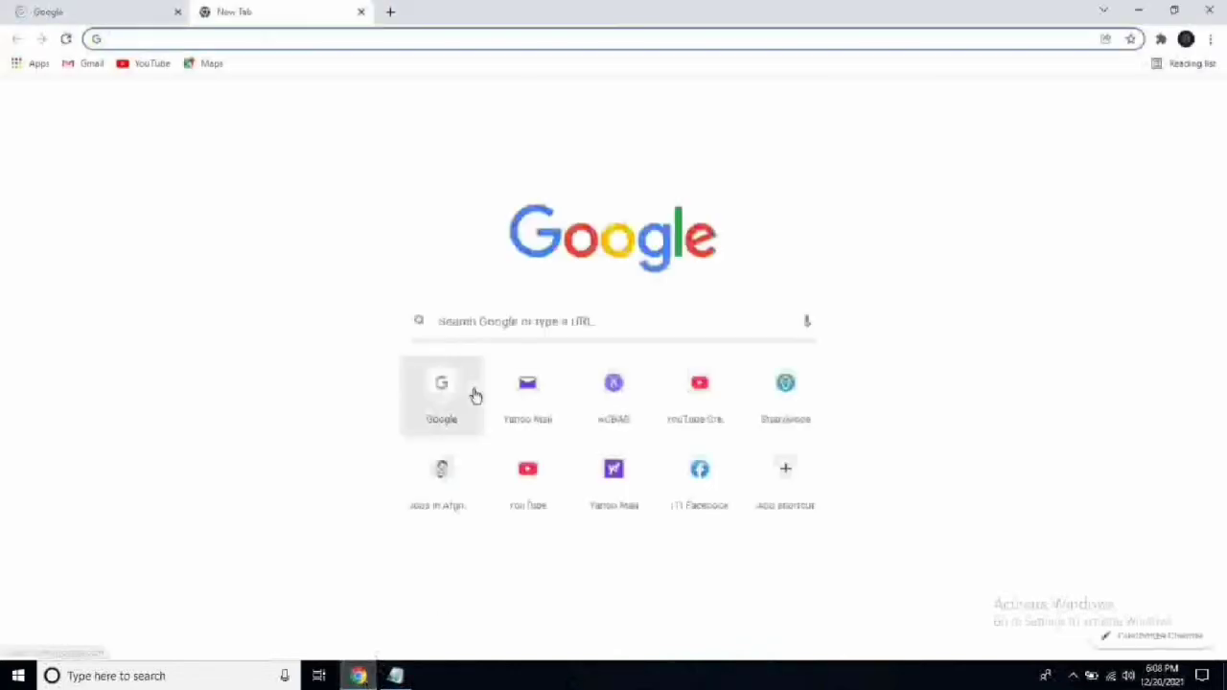
left_click(360, 12)
left_click(519, 311)
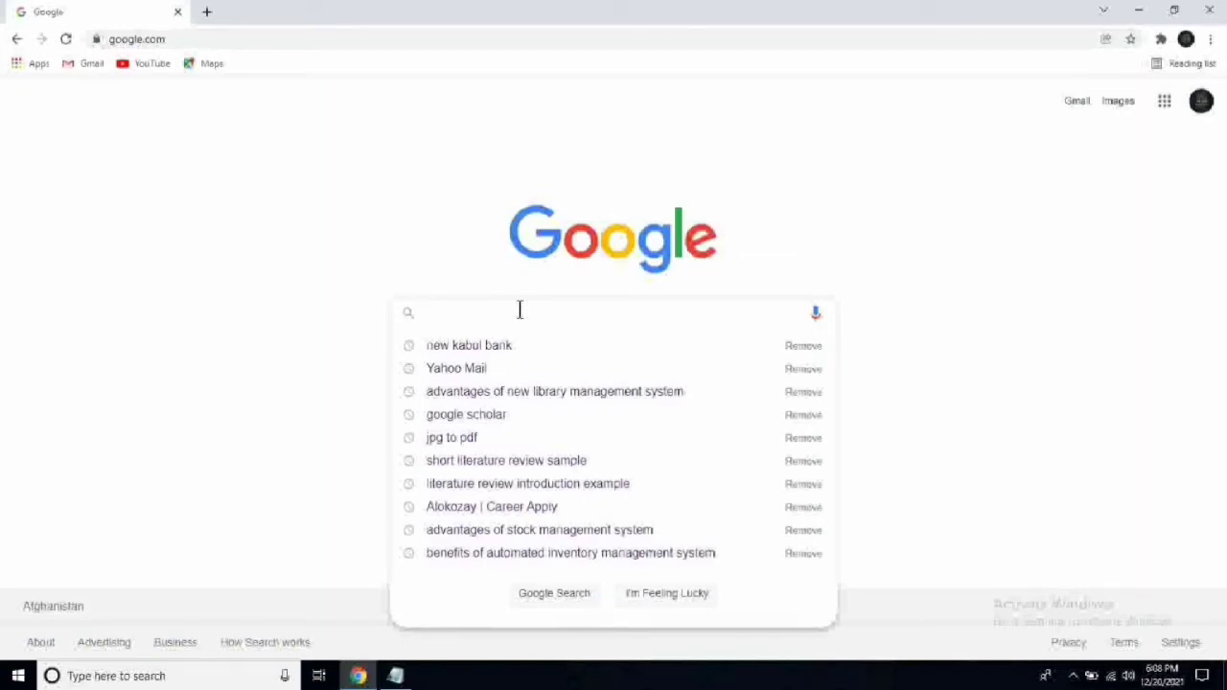
type("cisco pad")
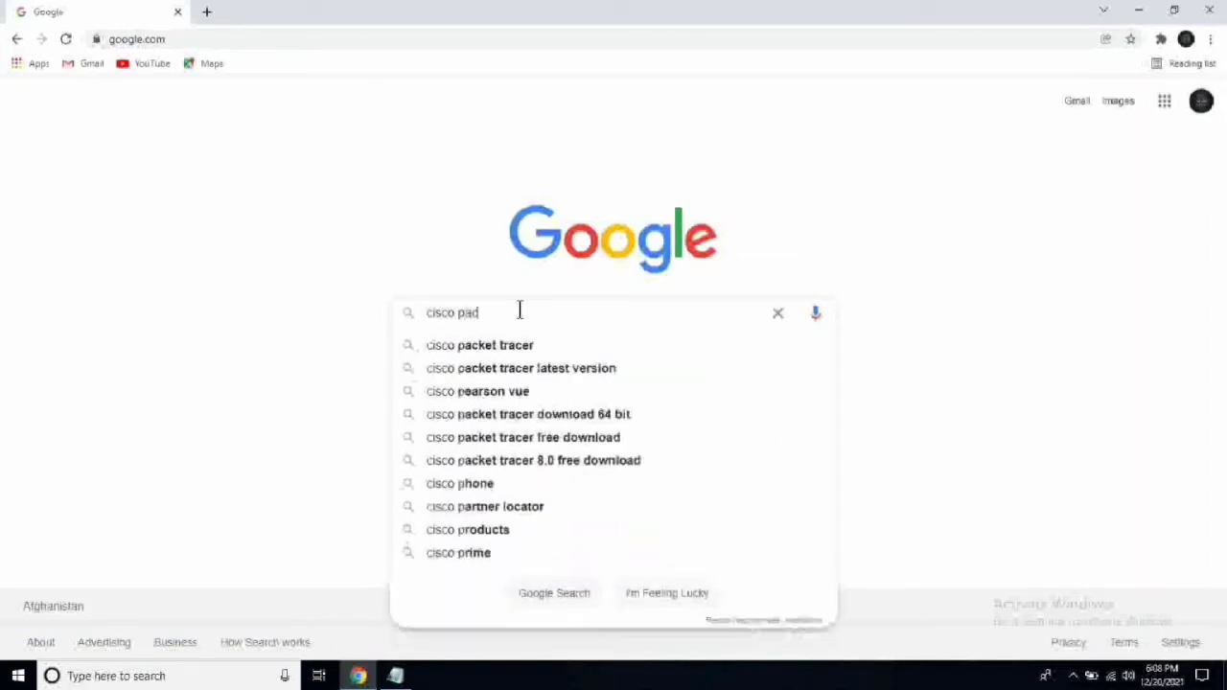
key("BackSpace")
type("cket")
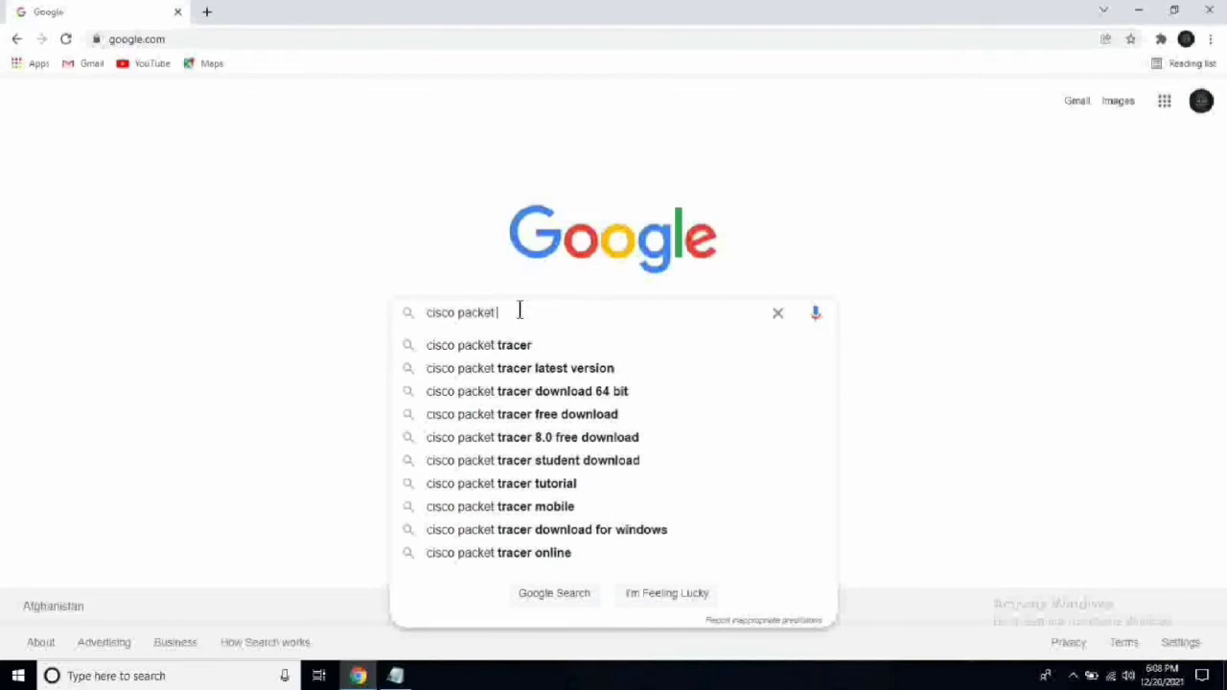
type(" tracer d")
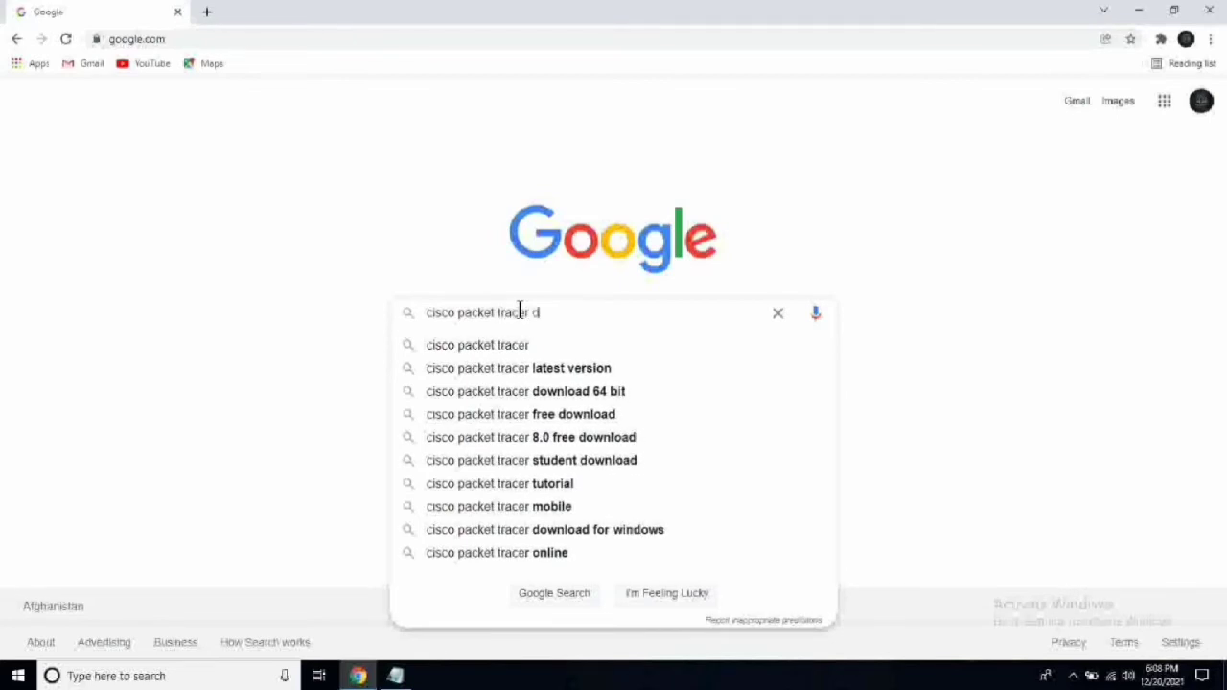
type("ownlaod")
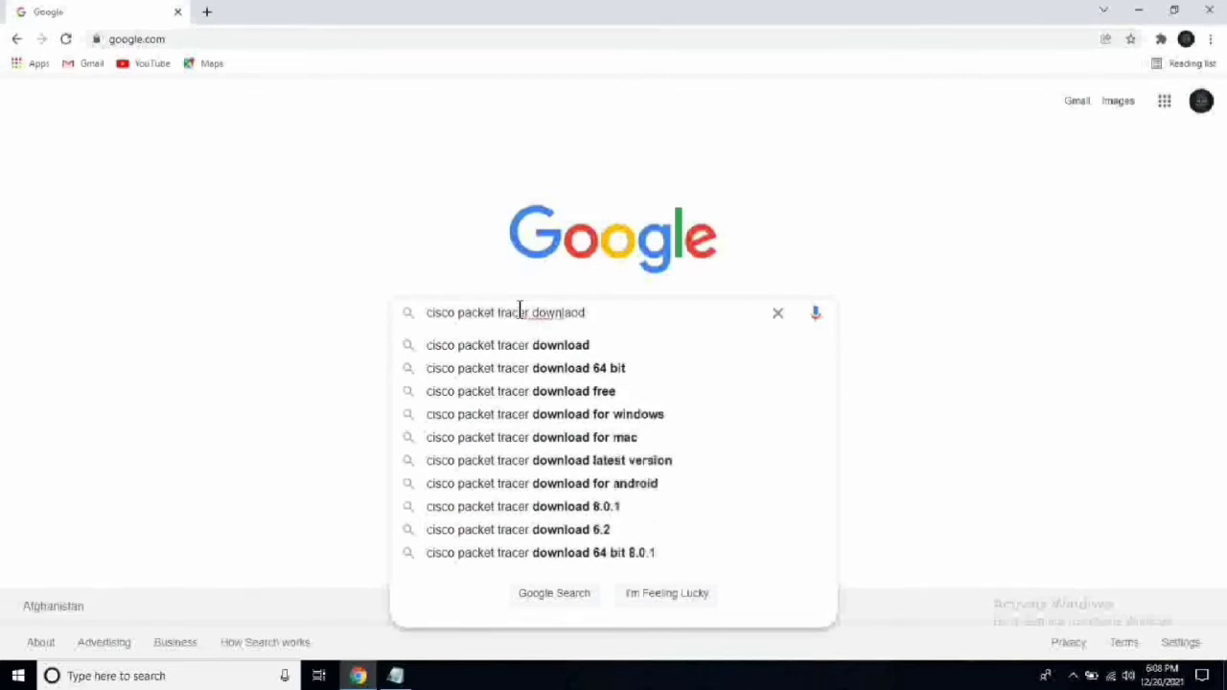
key("BackSpace")
key("BackSpace")
key("BackSpace")
type("oad")
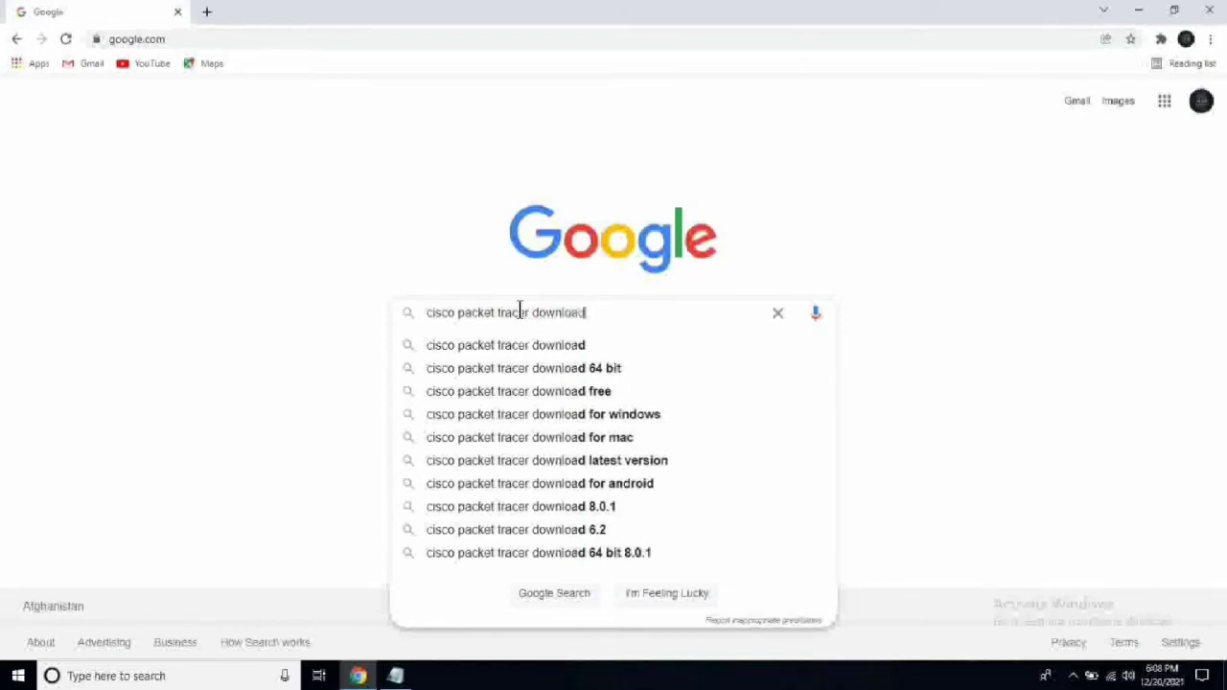
key("Return")
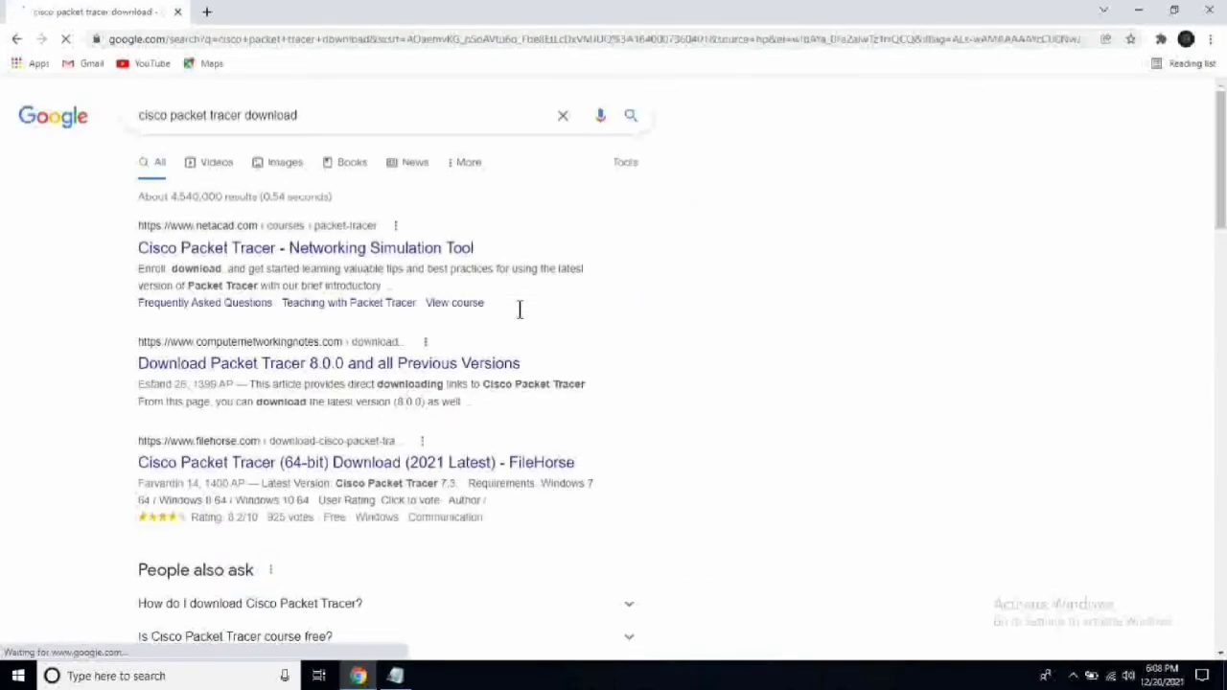
Open the netacad 'Cisco Packet Tracer - Networking Simulation Tool' result, then go to Log in > Login.
left_click(255, 251)
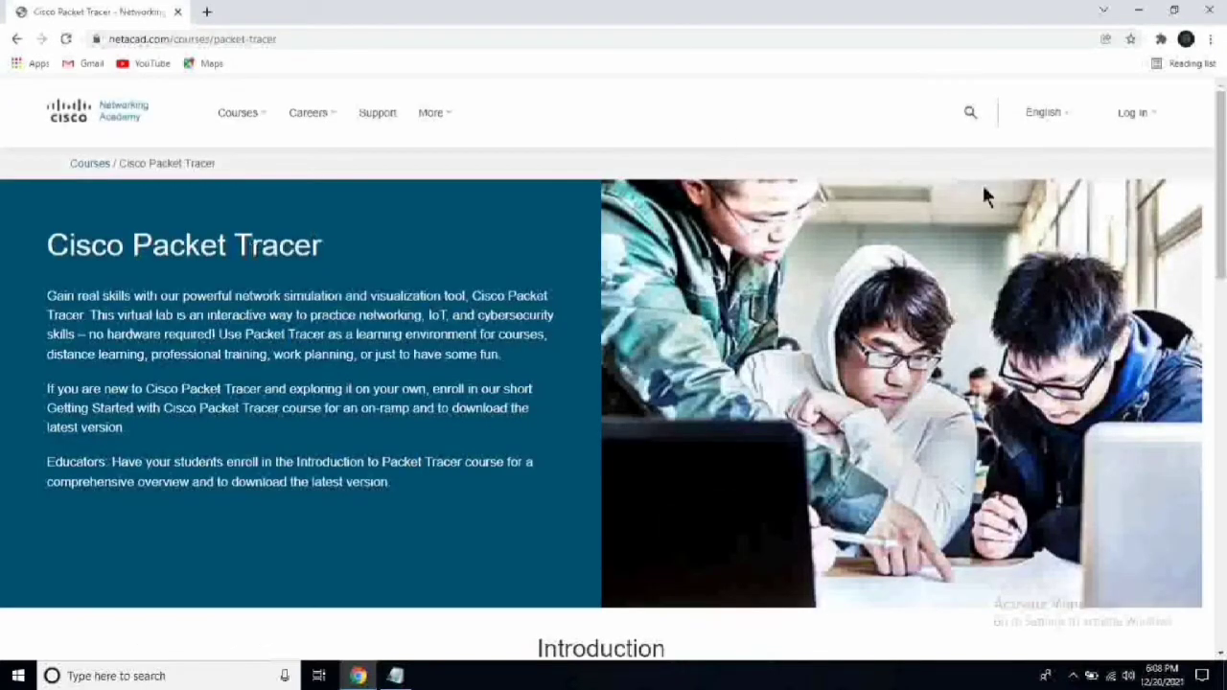
mouse_move(1054, 113)
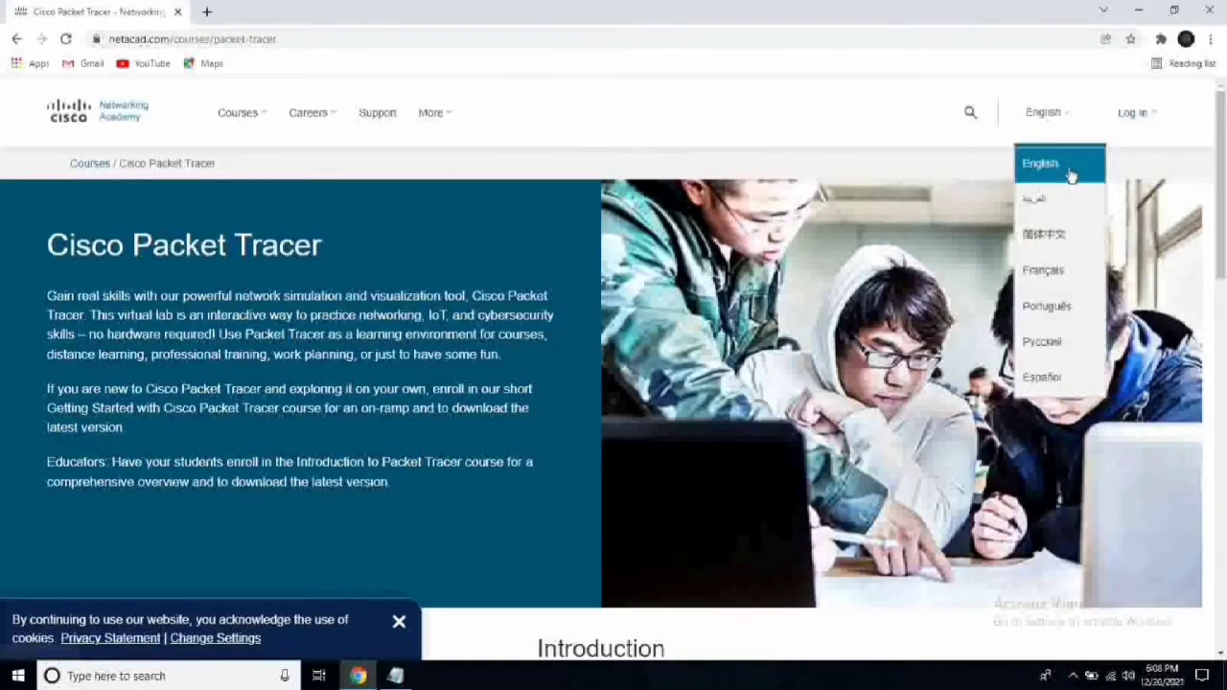
mouse_move(1136, 128)
left_click(1092, 170)
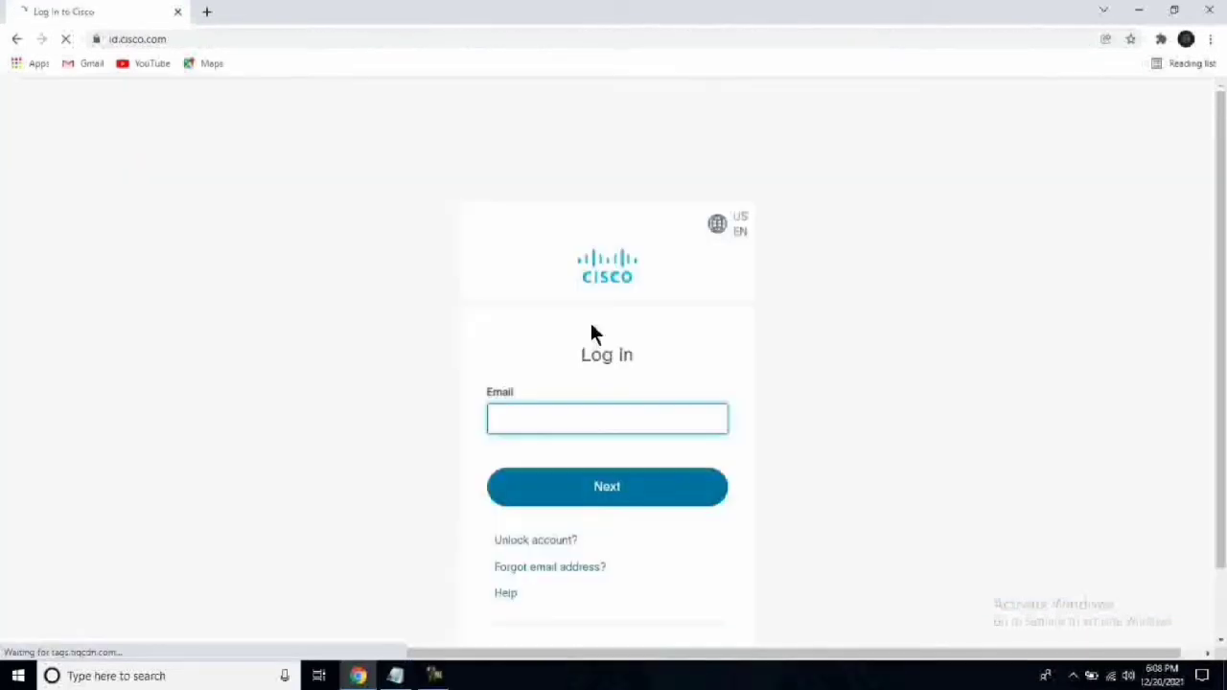
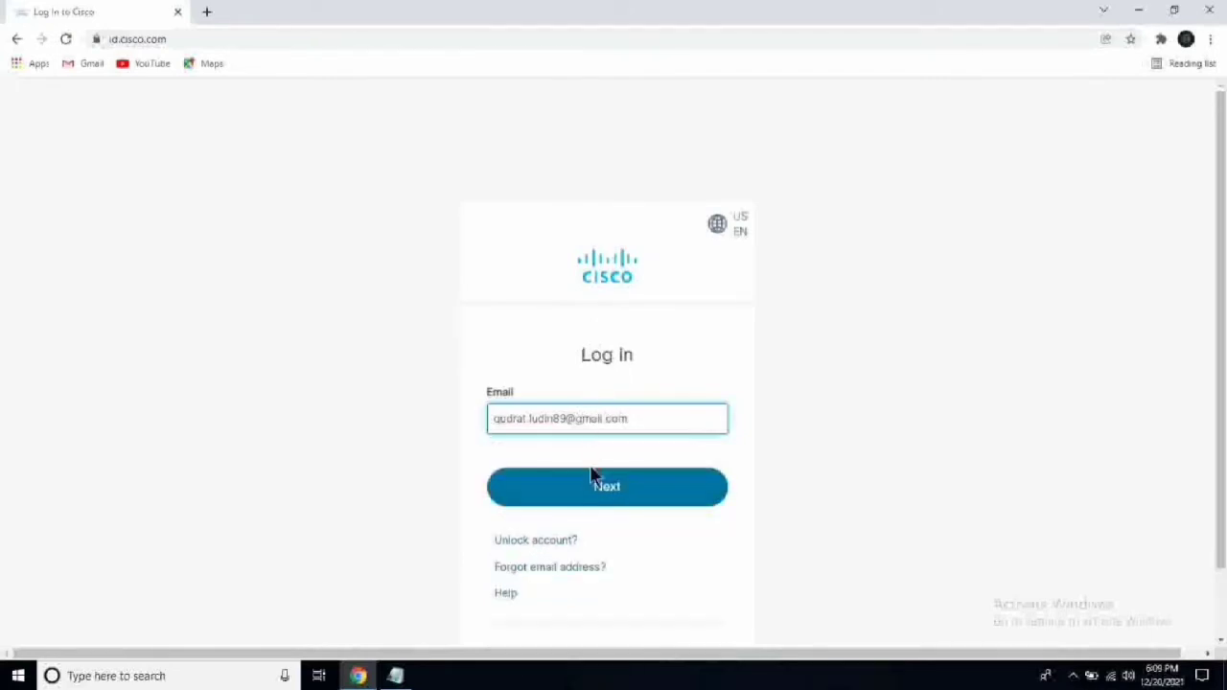
Sign in with the account e-mail and password, declining Chrome's offer to save the password.
left_click(592, 486)
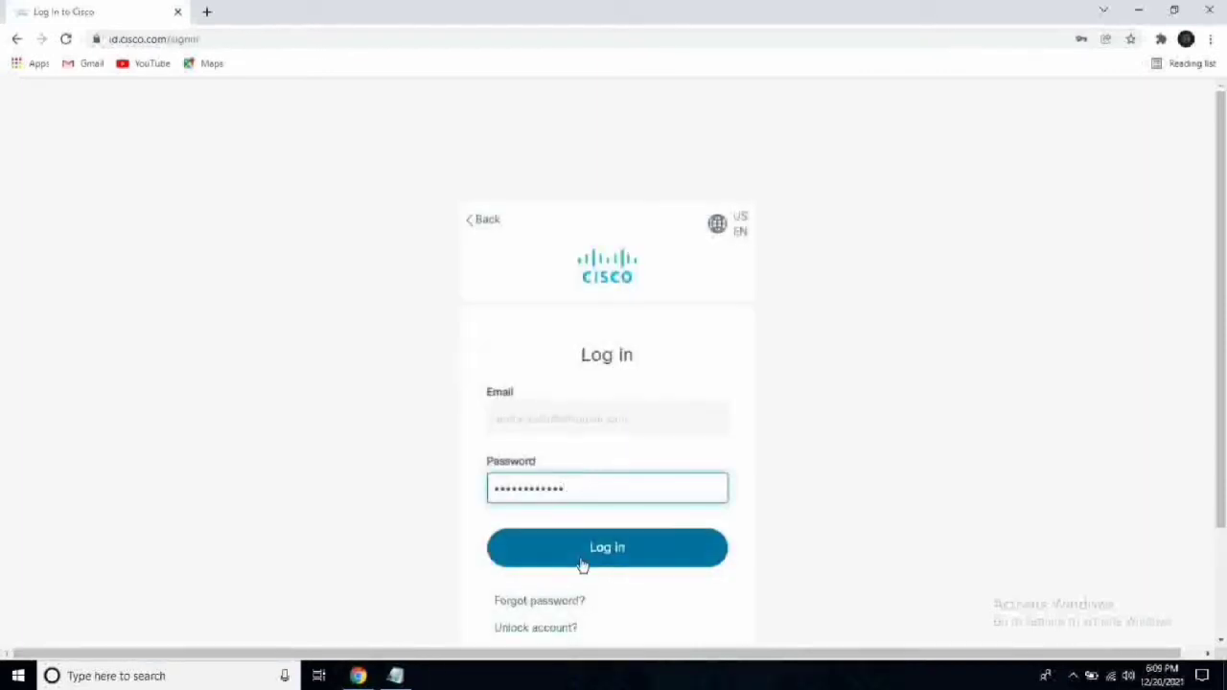
left_click(587, 559)
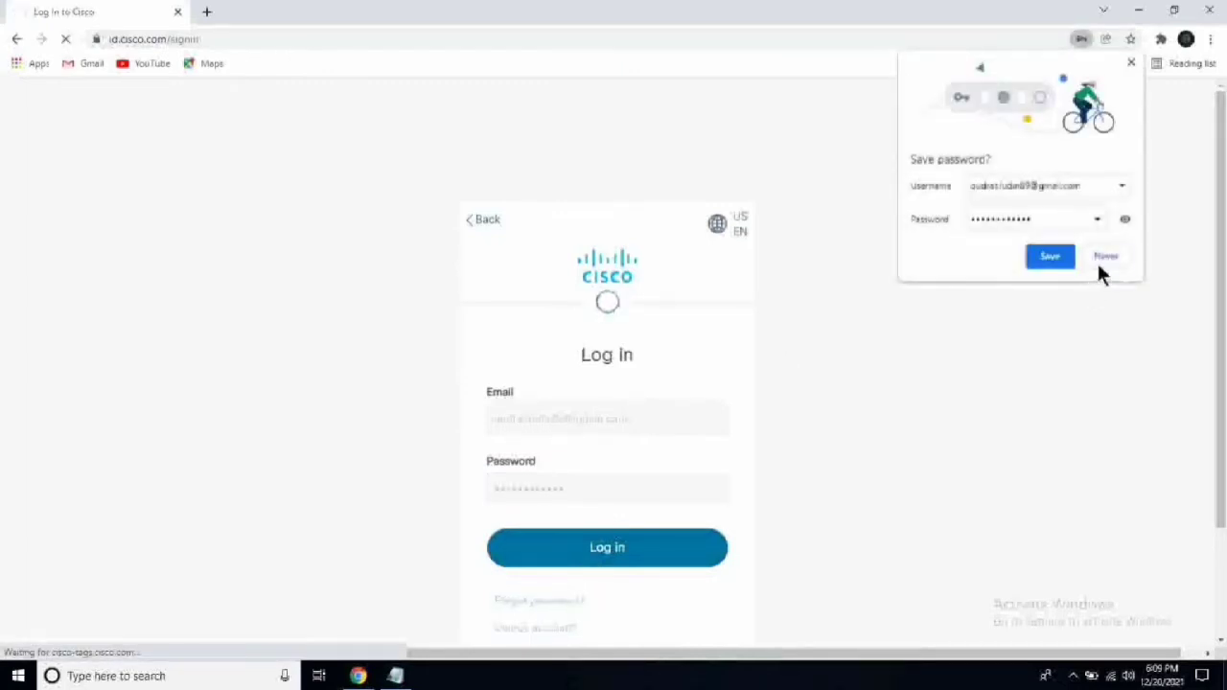
left_click(1100, 257)
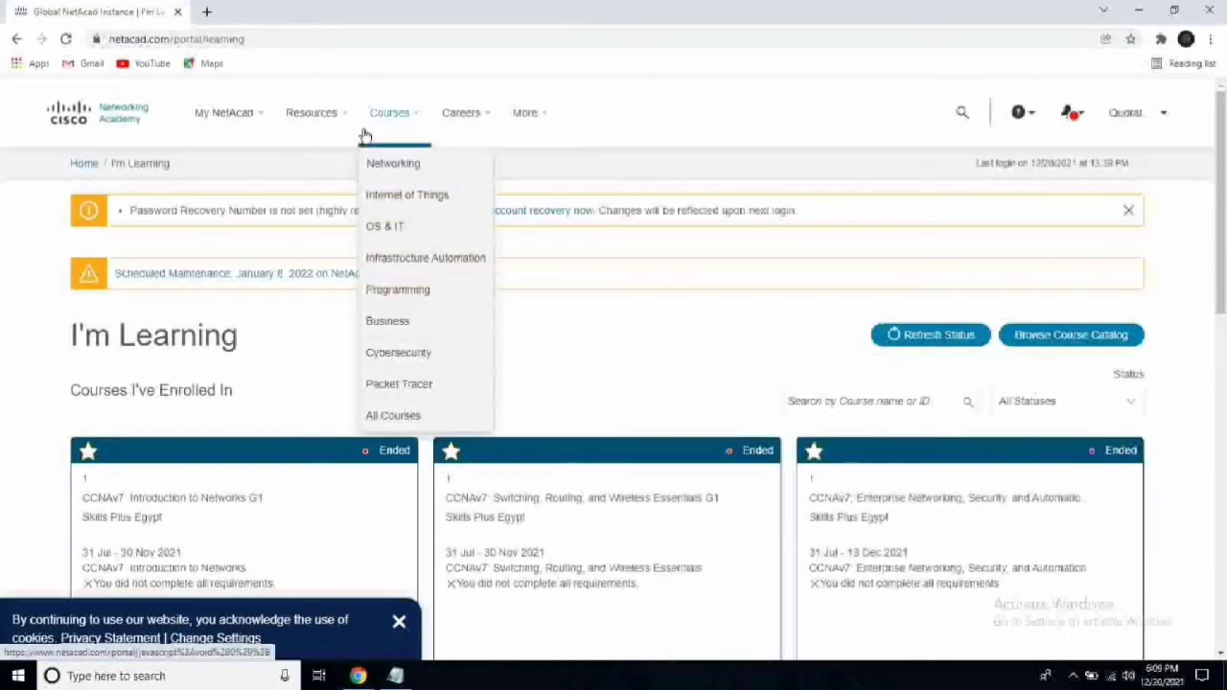
Choose Download Packet Tracer from the Resources menu.
mouse_move(337, 117)
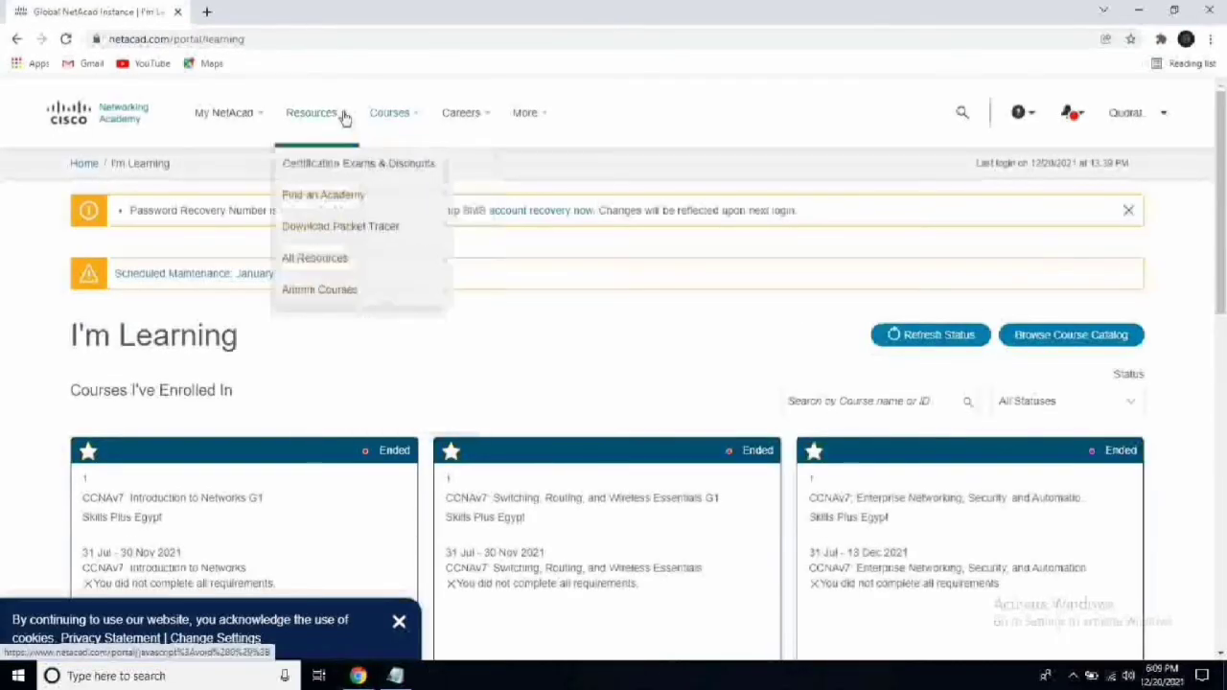
left_click(339, 226)
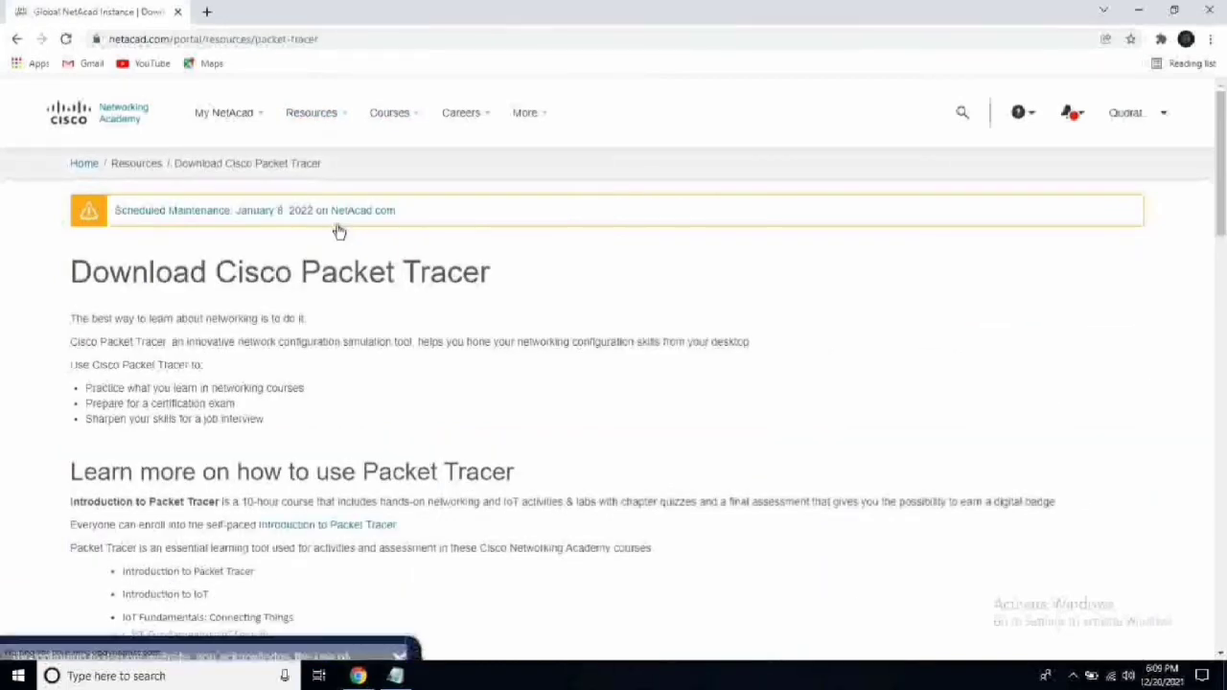
Scroll to the Windows Desktop Version 8.1.0 section and download the 64 Bit installer.
left_click_drag(1219, 190, 1219, 414)
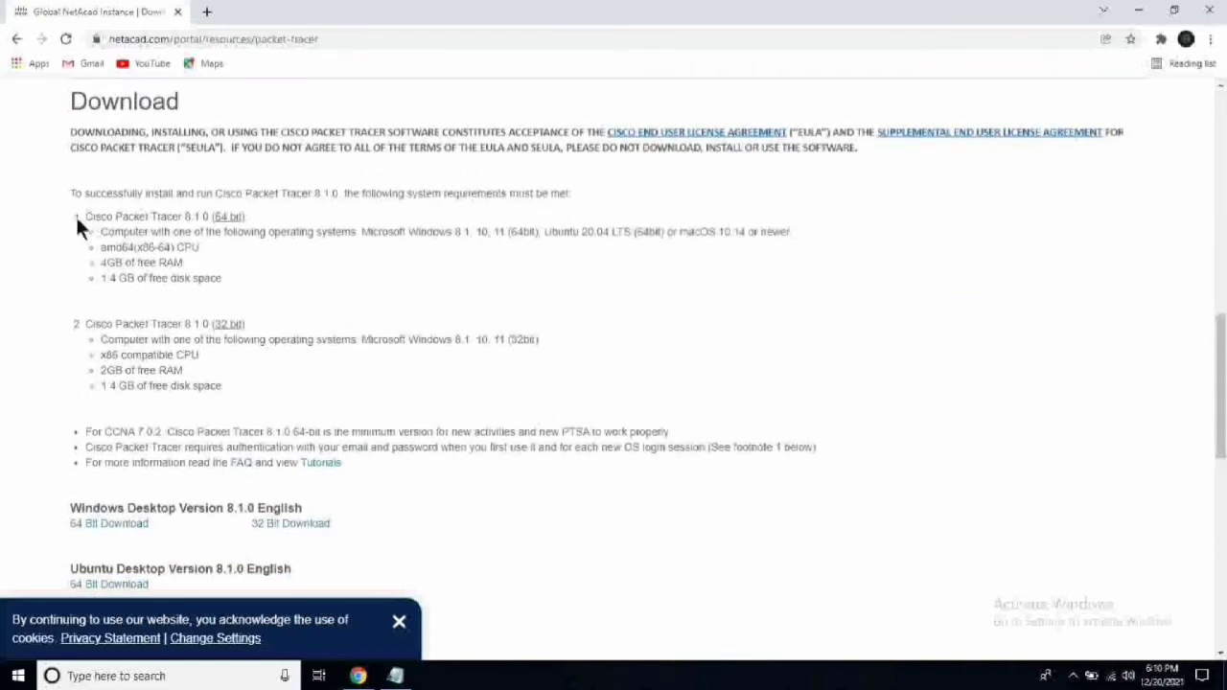
left_click_drag(87, 215, 245, 216)
triple_click(248, 217)
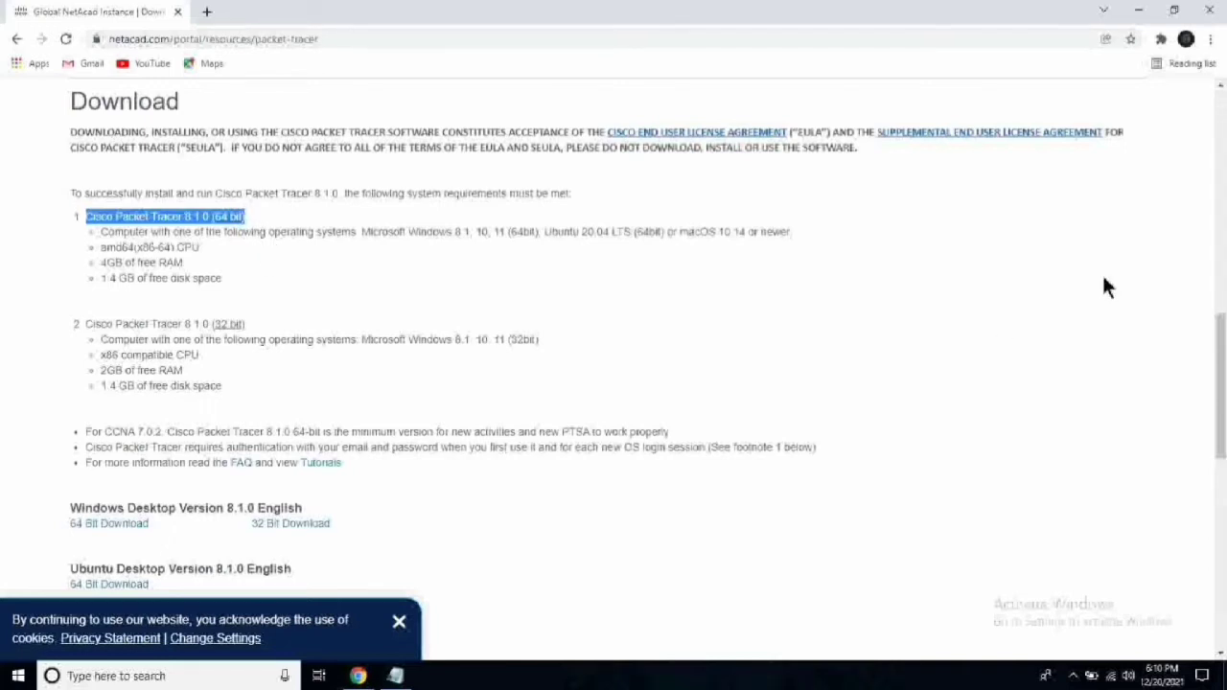
left_click_drag(1220, 383, 1220, 460)
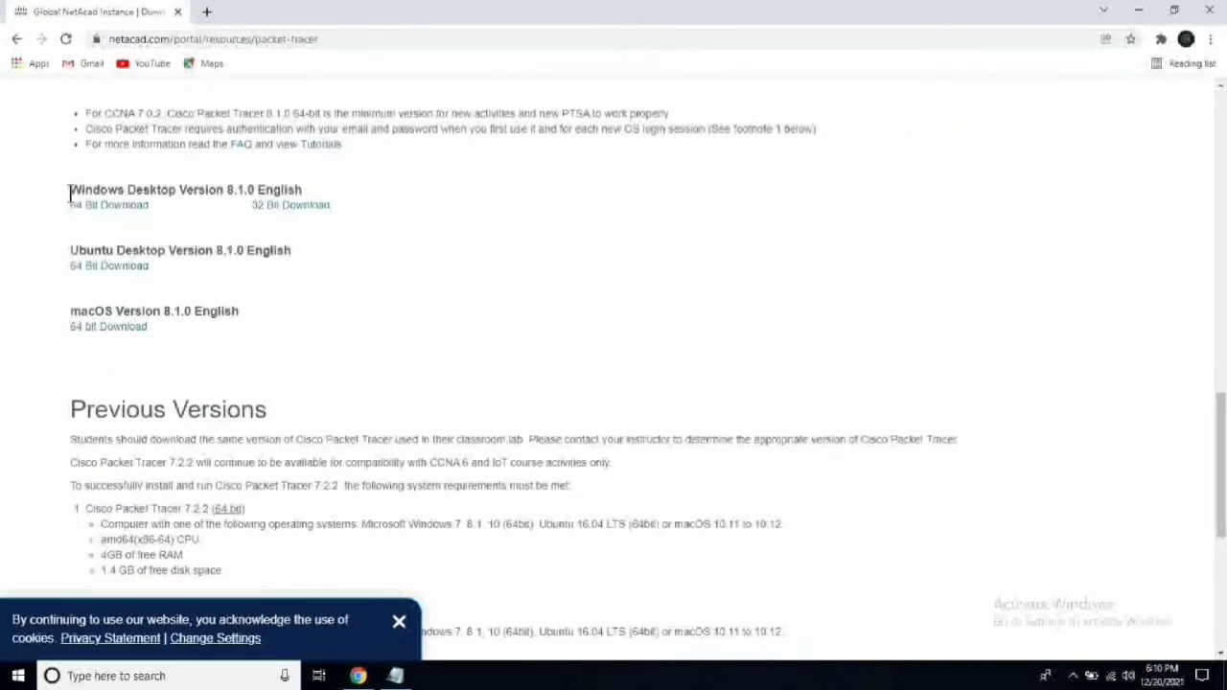
left_click_drag(69, 194, 307, 191)
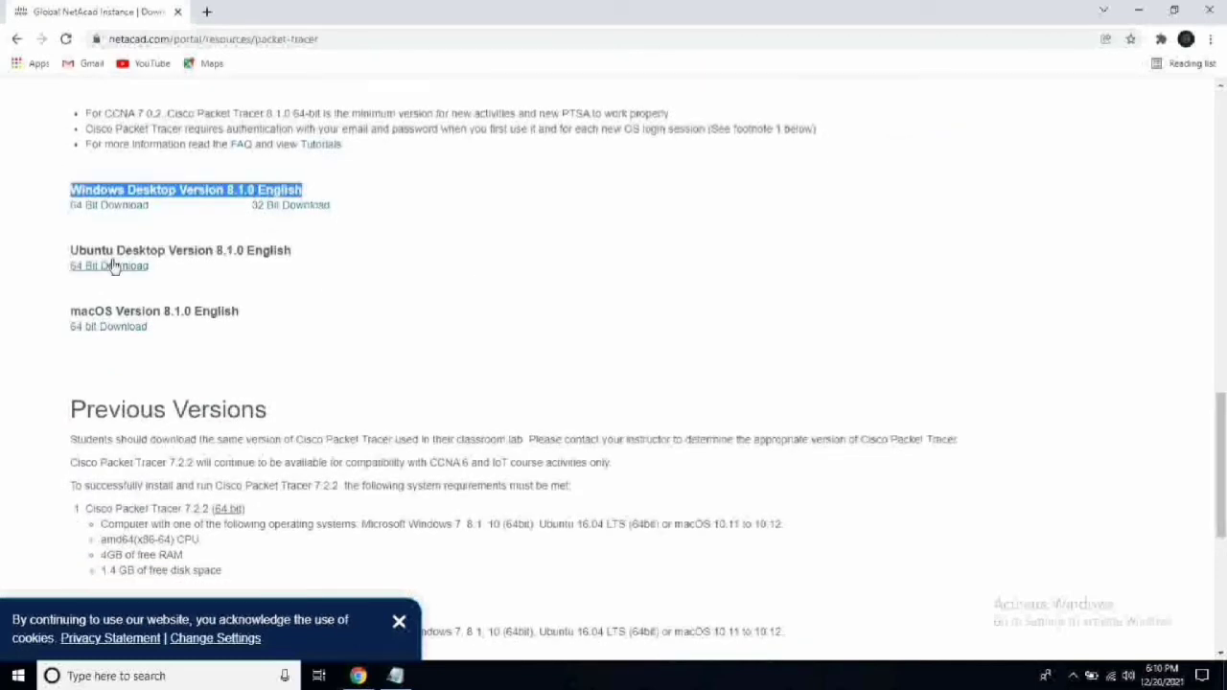
left_click(107, 207)
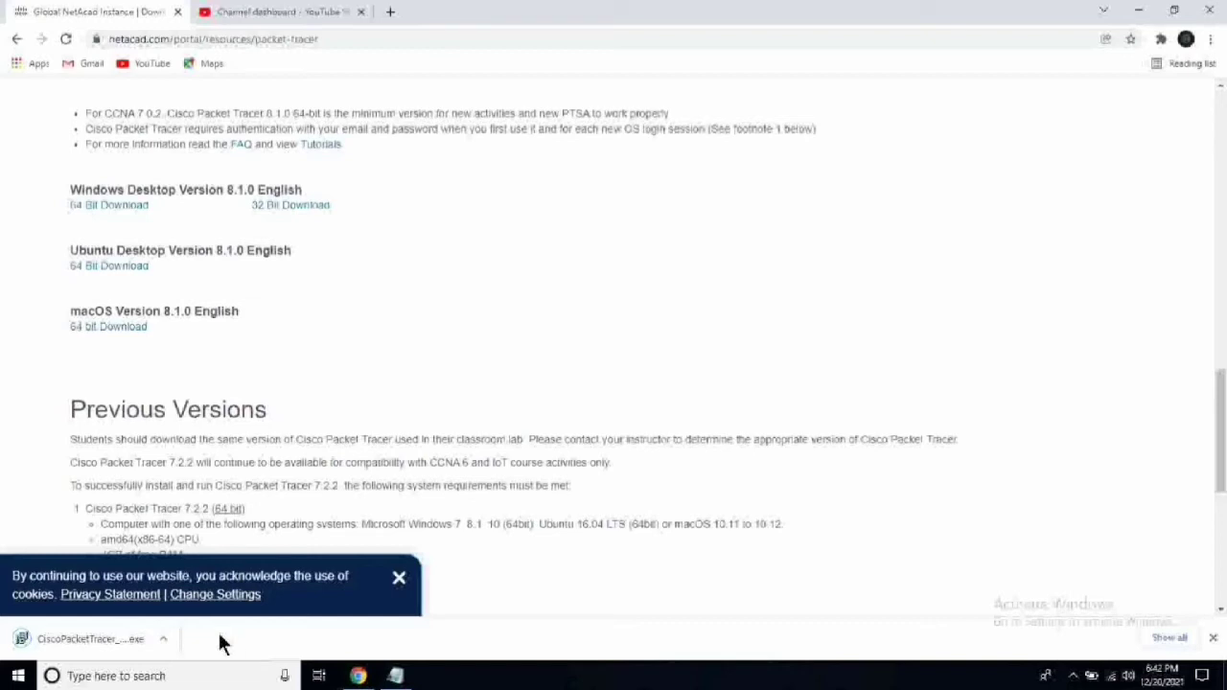
Open CiscoPacketTracer_810_Windows_64bit from its Downloads folder and allow it to run.
left_click(164, 642)
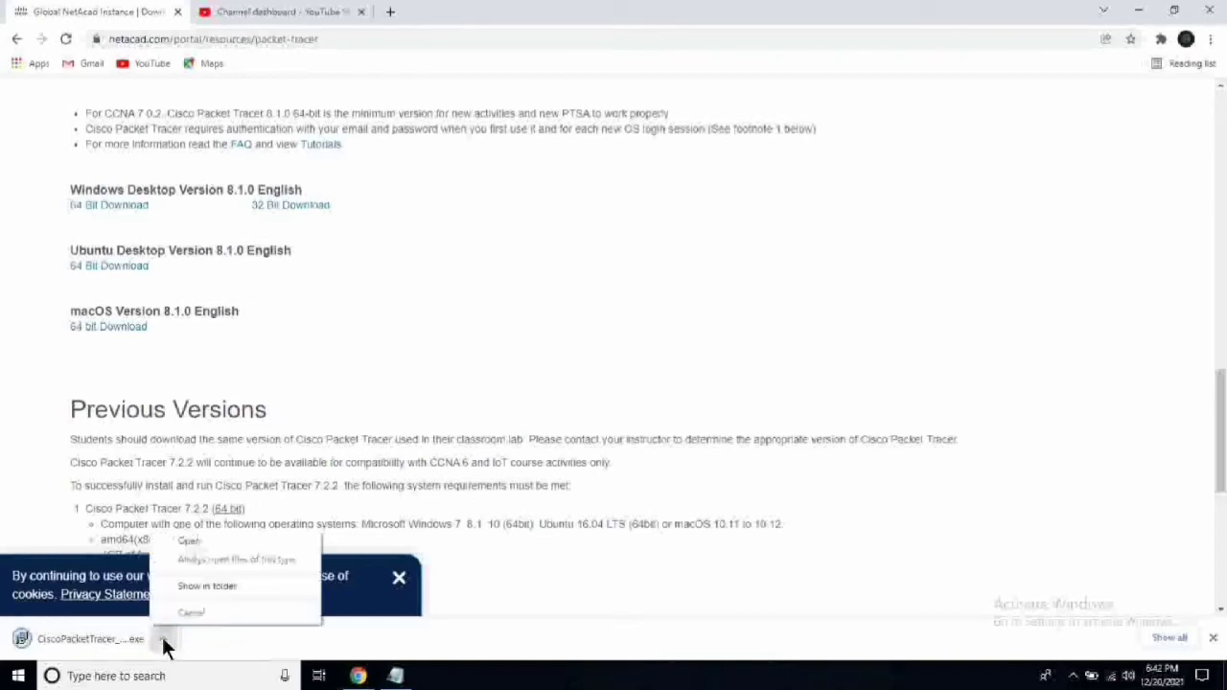
left_click(186, 587)
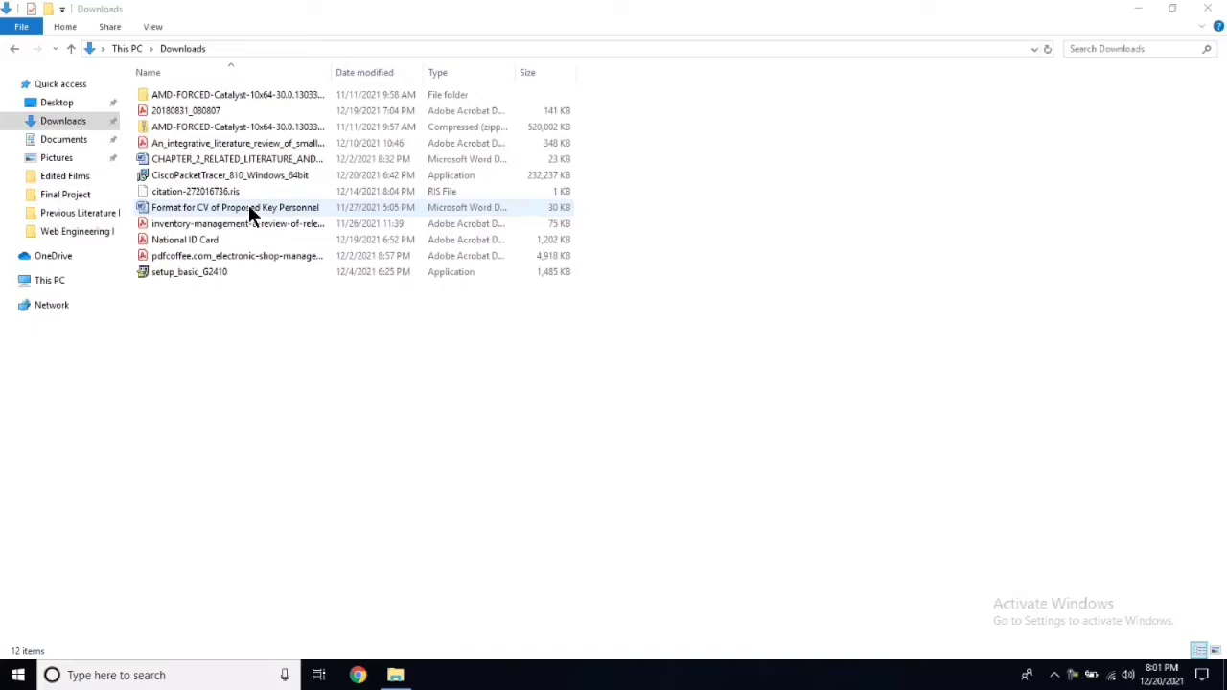
left_click(172, 177)
double_click(173, 179)
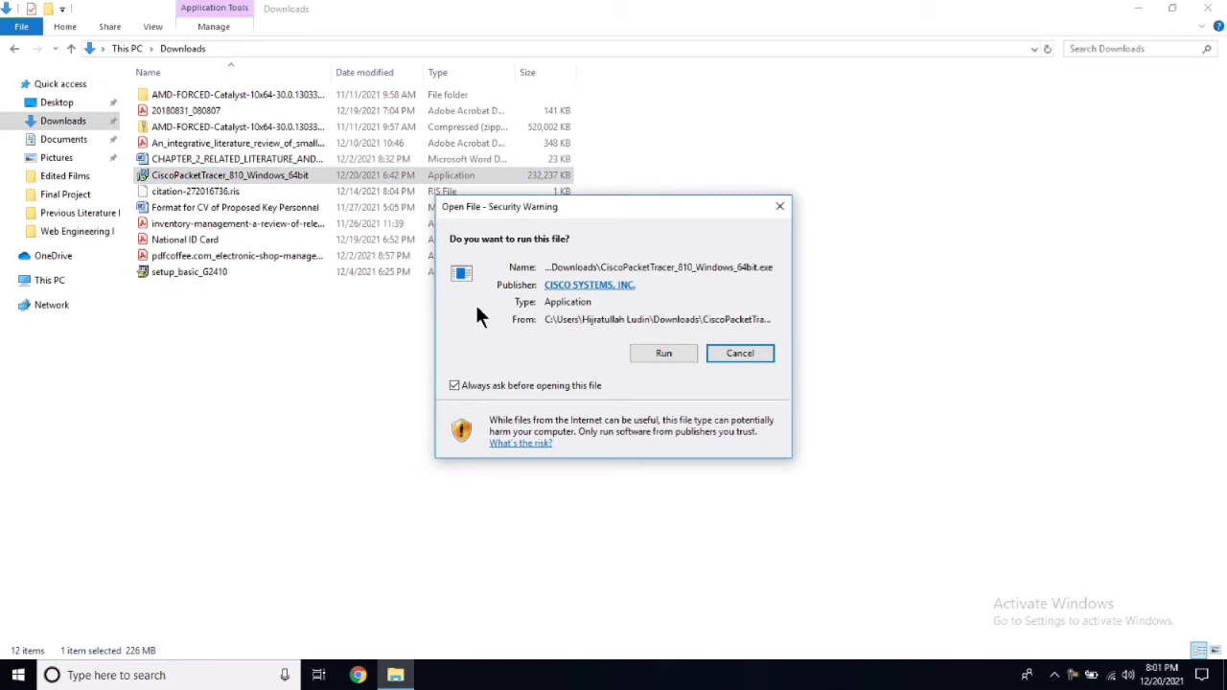
left_click(671, 355)
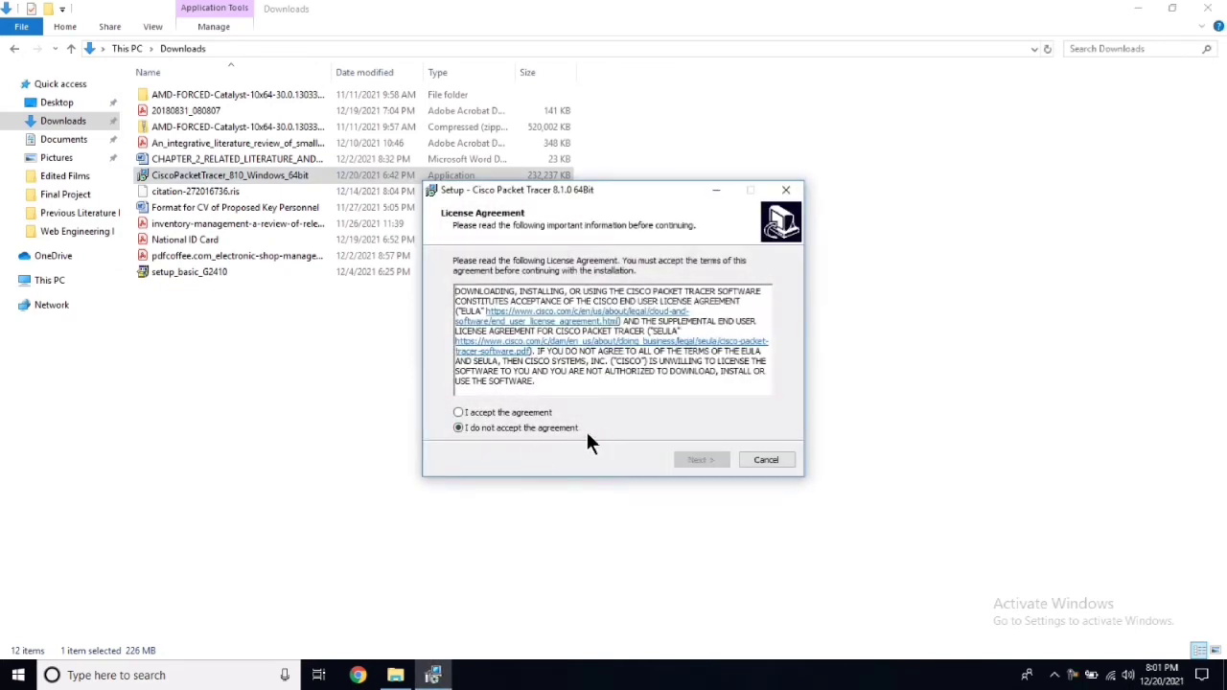
Accept the licence and install with default folders and a desktop shortcut, closing the Downloads window.
left_click(517, 412)
left_click(700, 460)
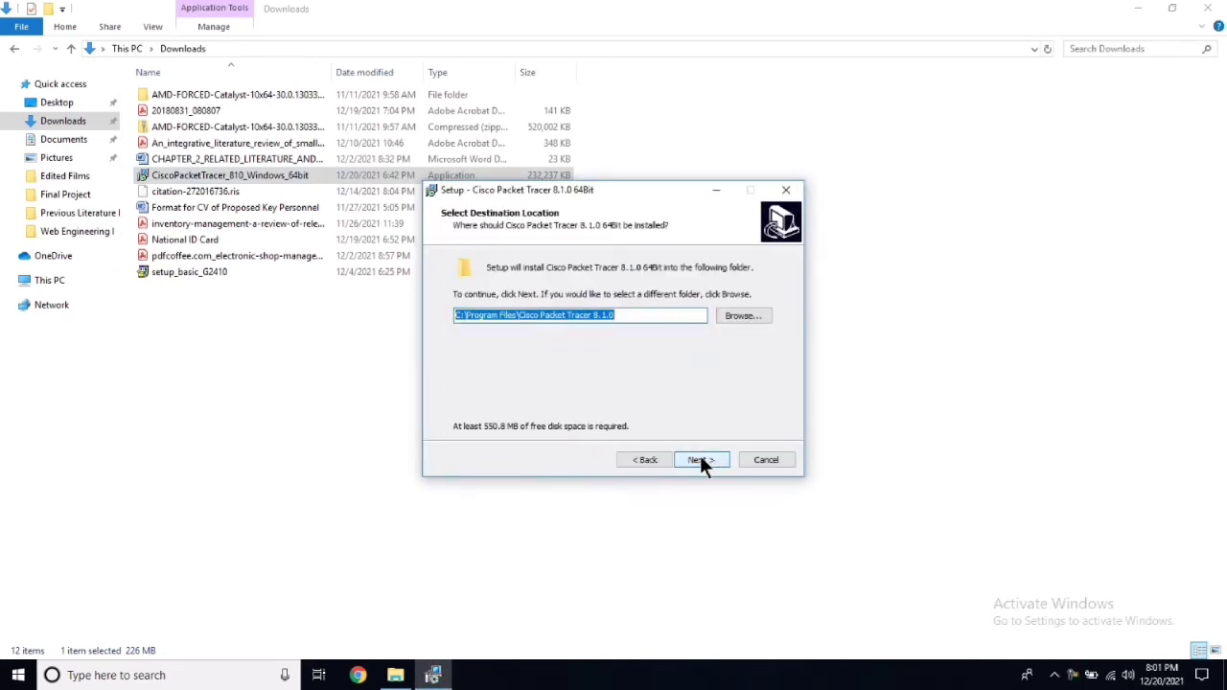
left_click(701, 460)
left_click(701, 460)
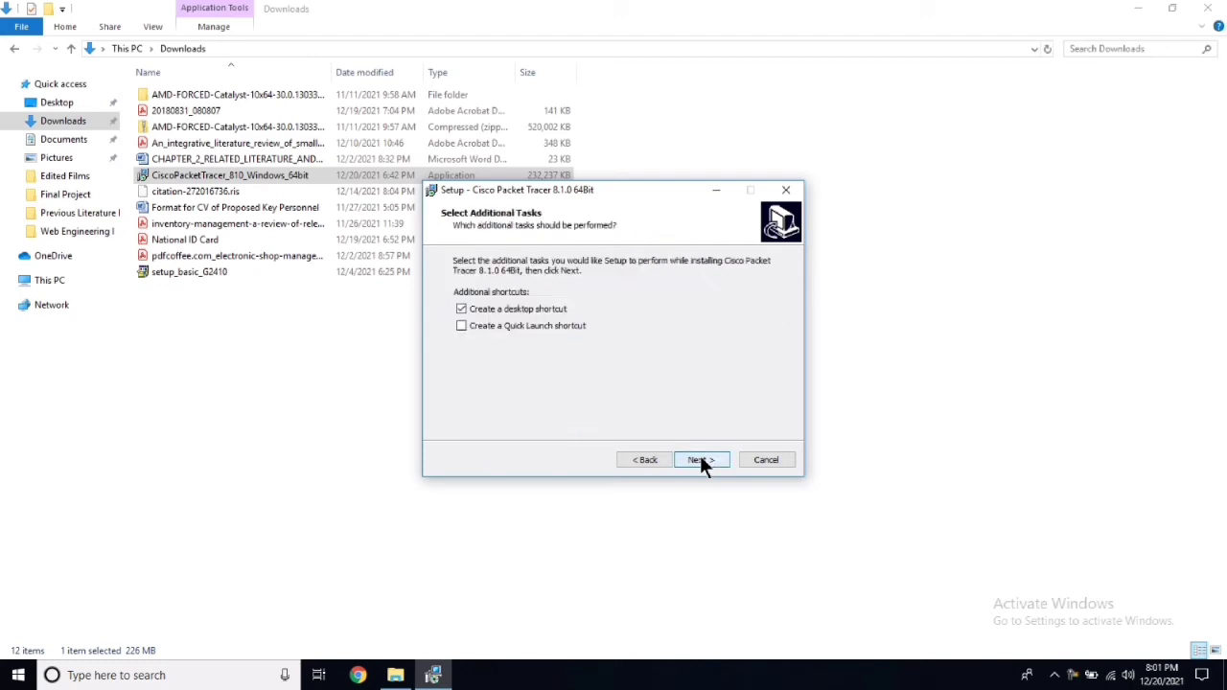
left_click(700, 460)
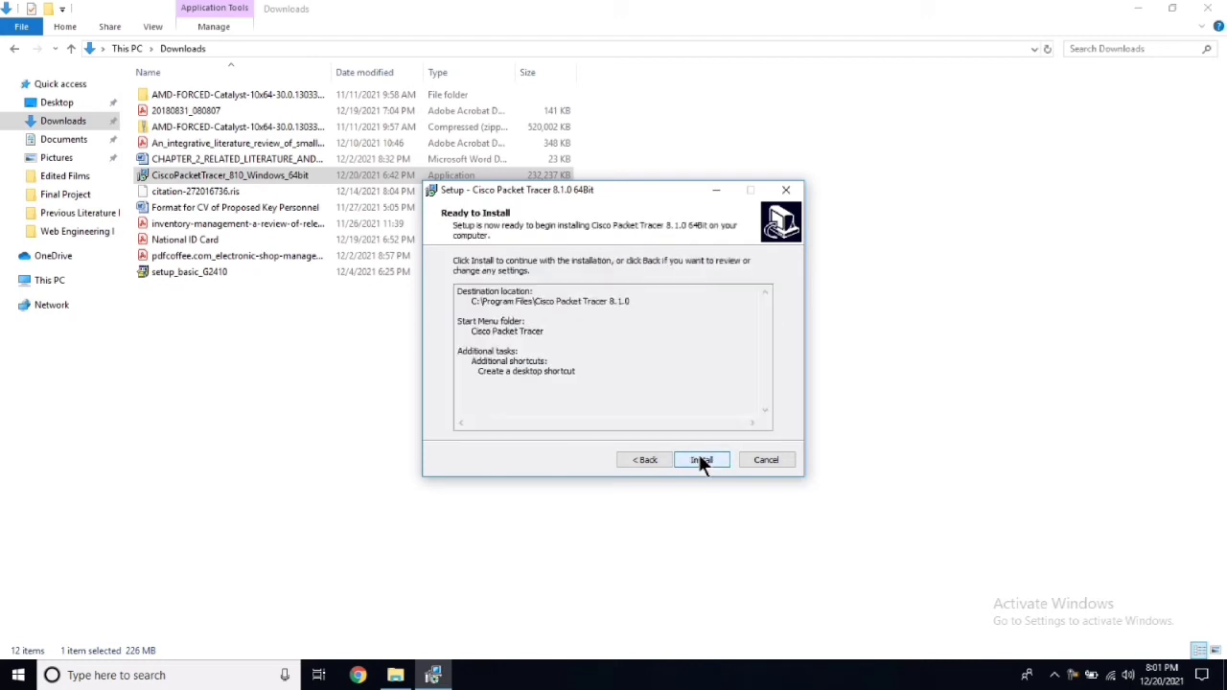
left_click(701, 460)
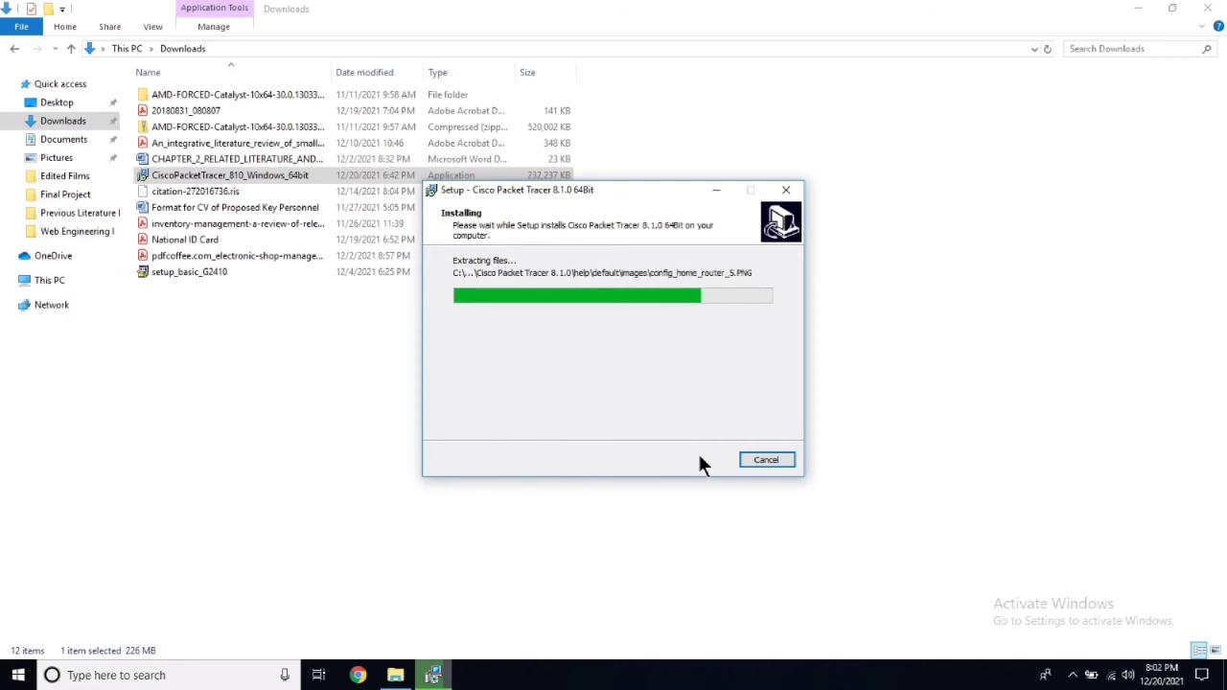
left_click(1206, 7)
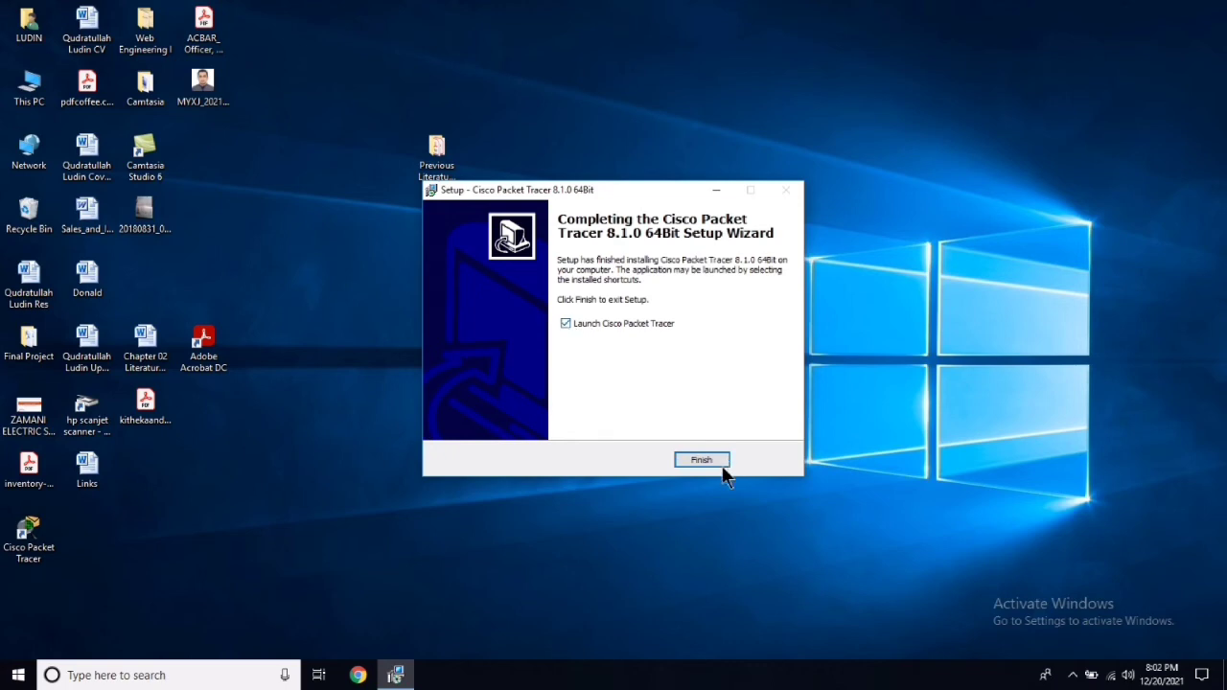
Finish setup with 'Launch Cisco Packet Tracer' checked so the program opens.
left_click(694, 461)
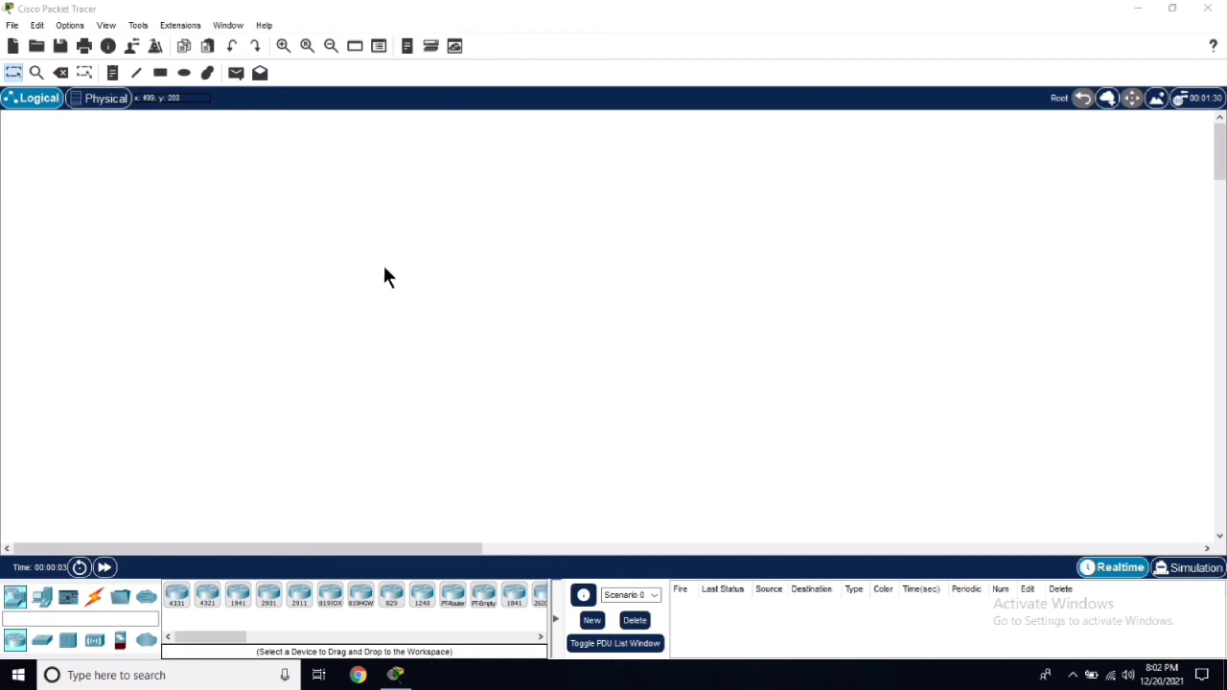
Place two PCs and two laptops in a column on the left of the workspace.
left_click(41, 640)
left_click(41, 596)
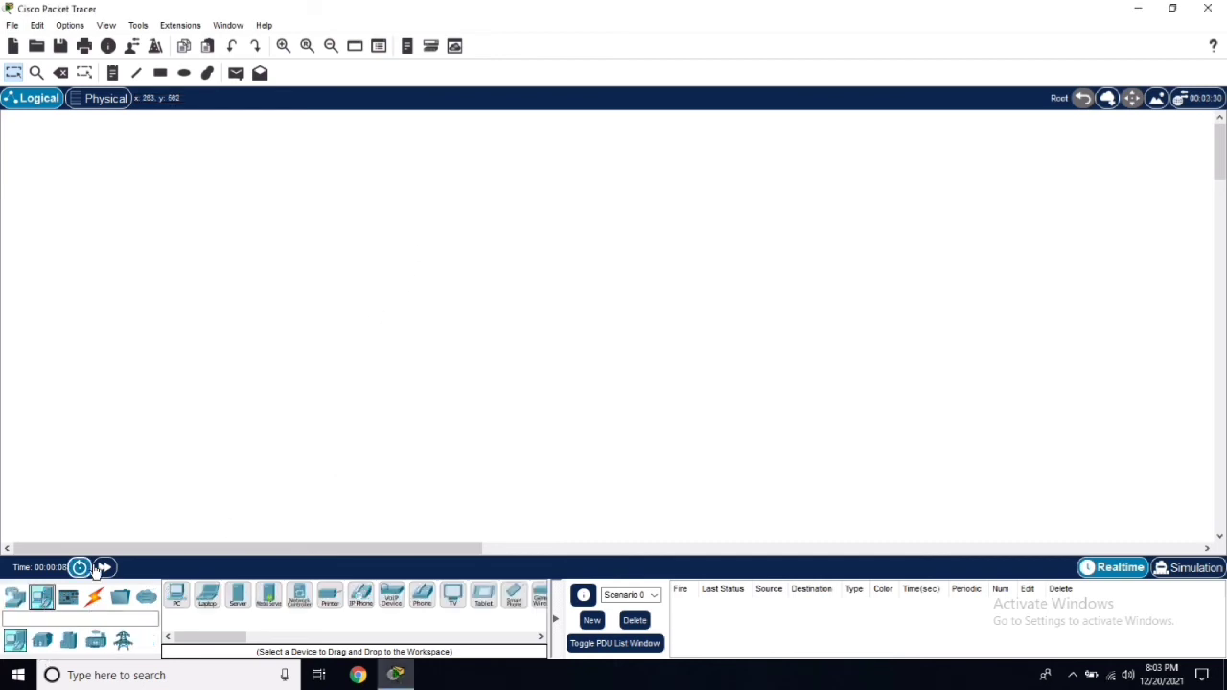
left_click_drag(178, 604, 193, 228)
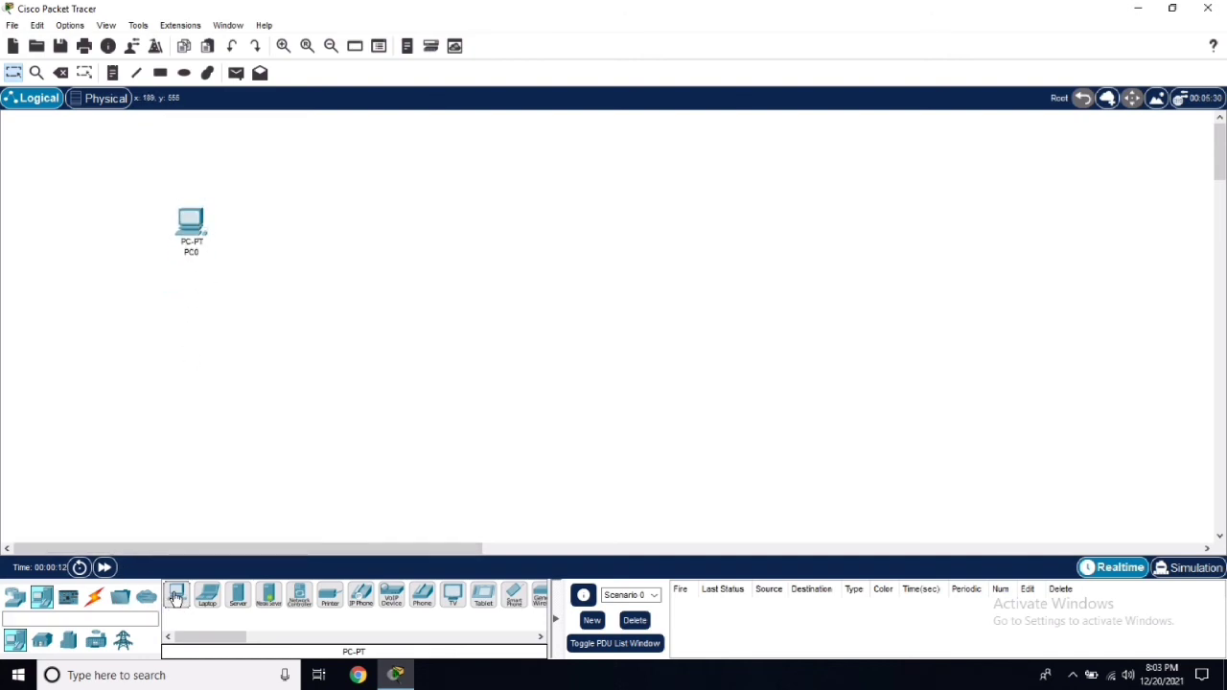
left_click_drag(176, 599, 192, 299)
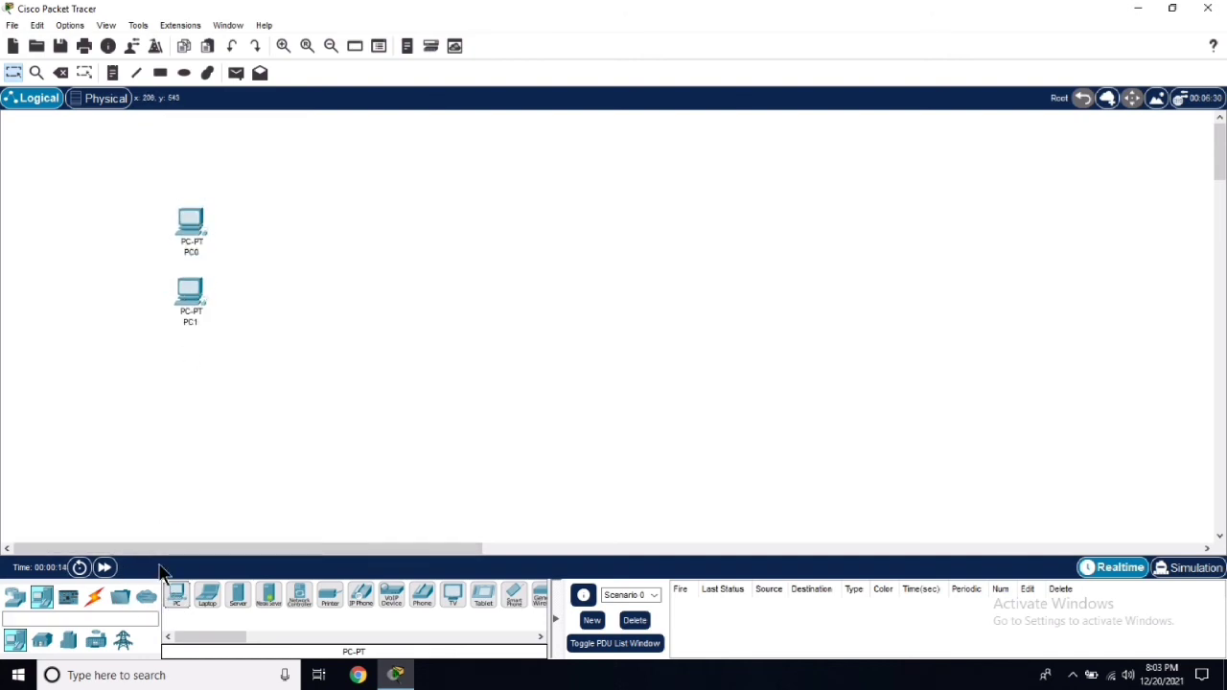
left_click_drag(208, 606, 189, 369)
left_click_drag(212, 599, 190, 449)
Place a 2960 switch and a 2911 router to the right of the computers.
left_click(14, 596)
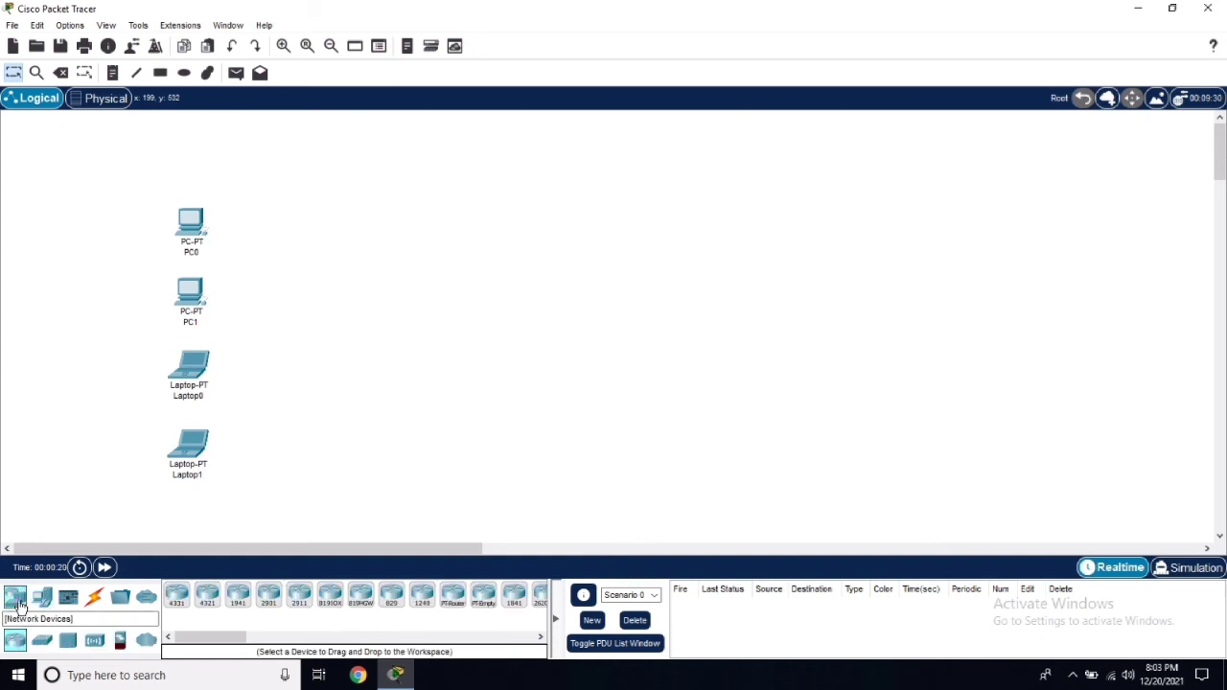
left_click(41, 643)
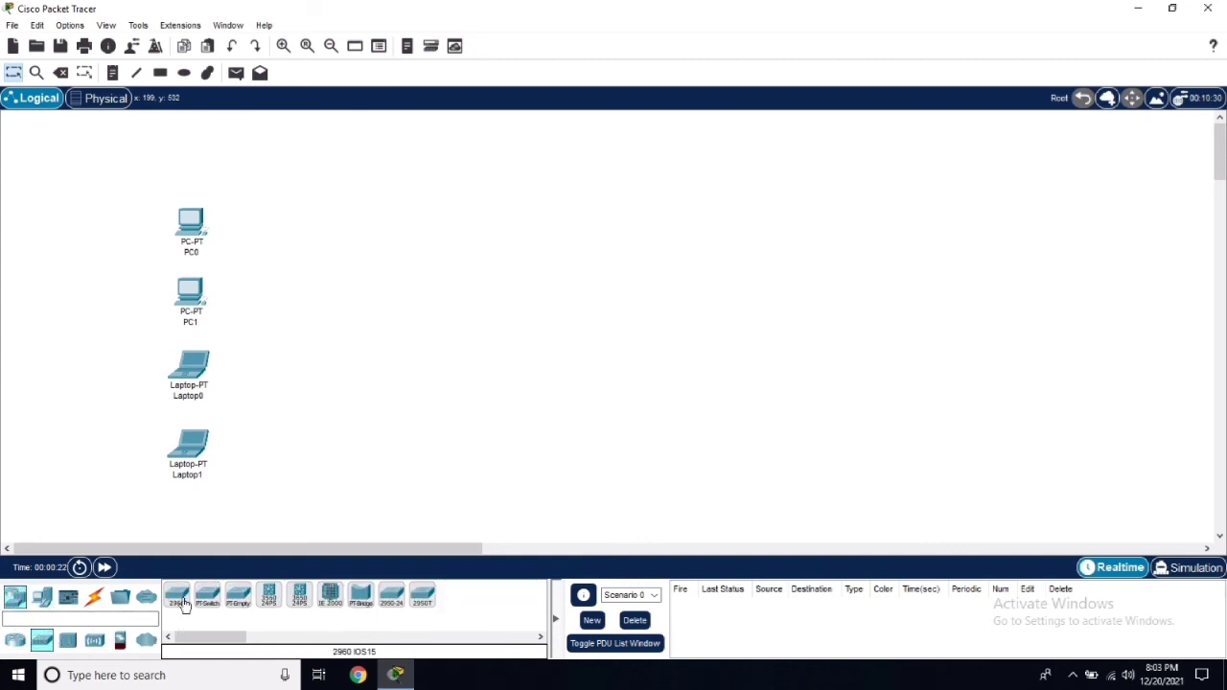
left_click_drag(177, 597, 327, 332)
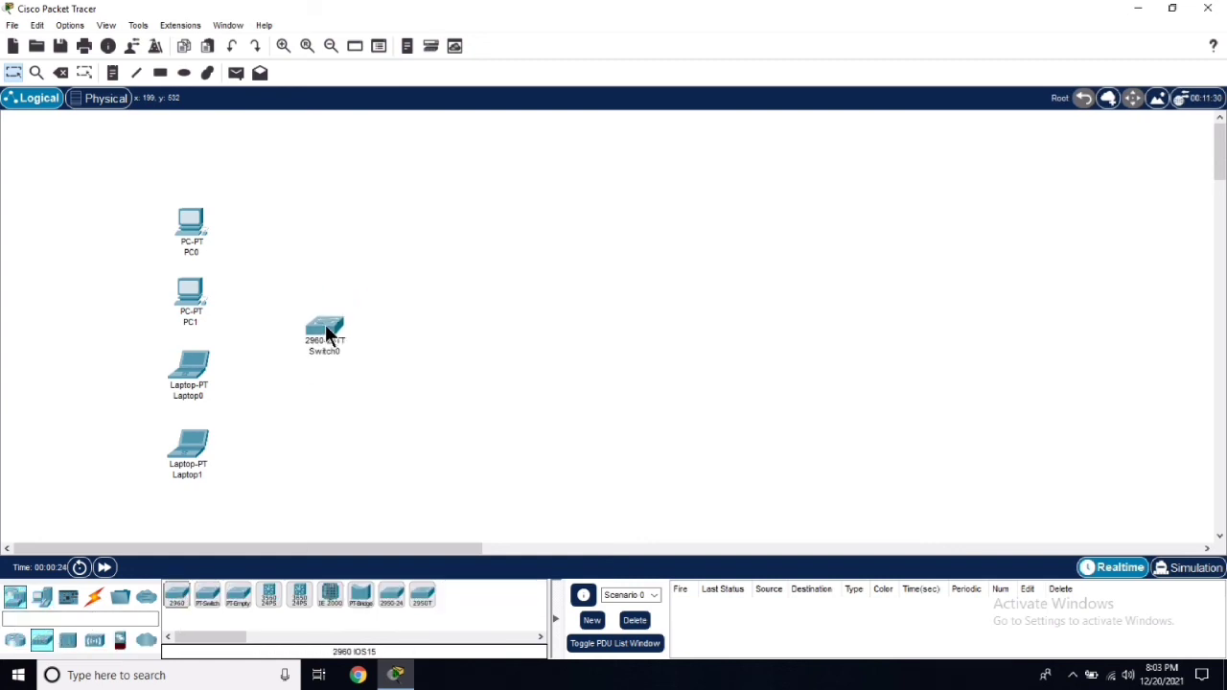
left_click(15, 640)
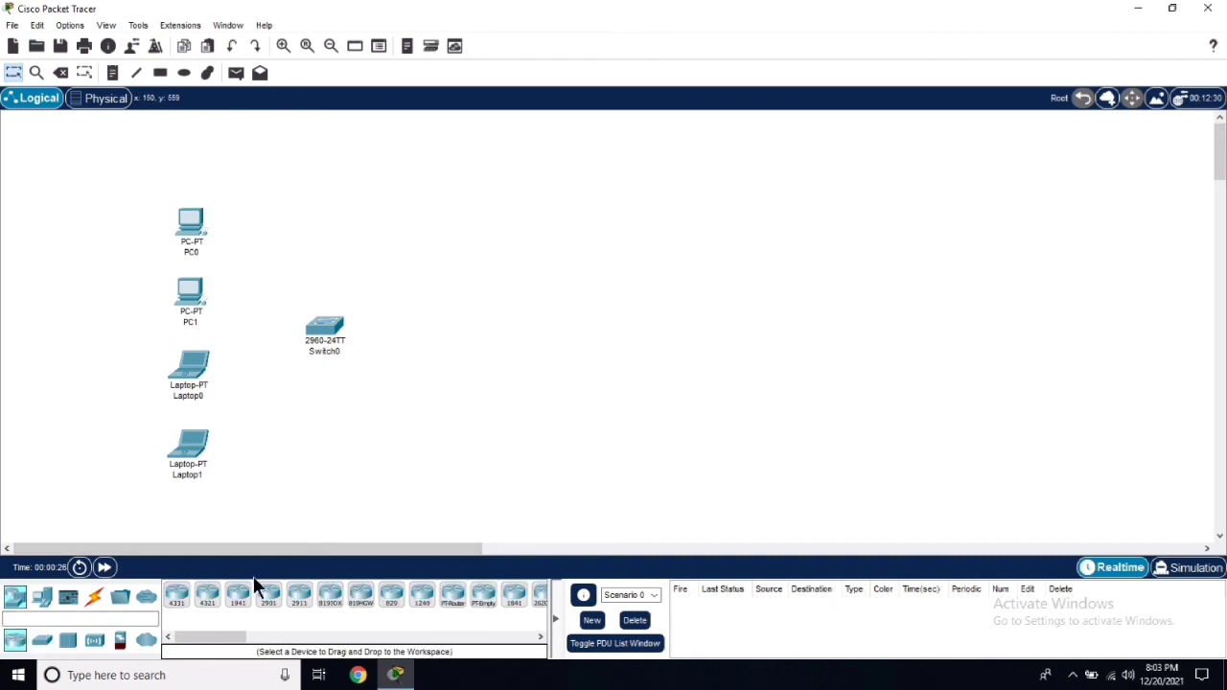
left_click_drag(299, 596, 423, 328)
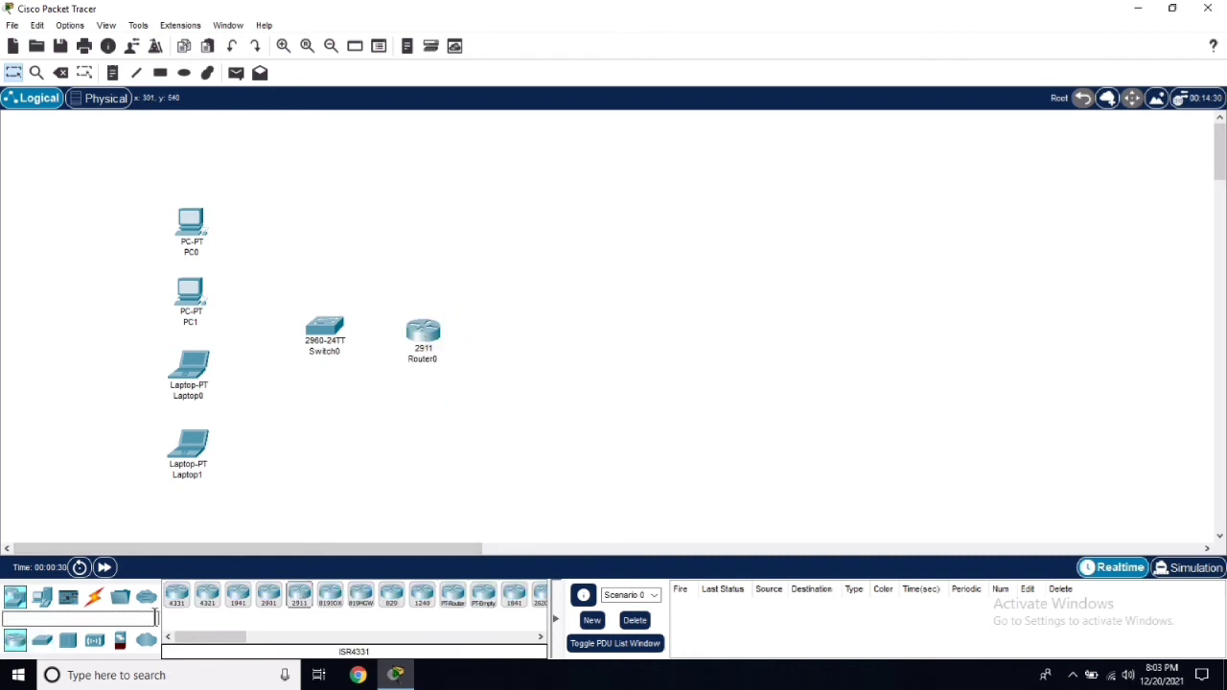
left_click(94, 597)
left_click(180, 602)
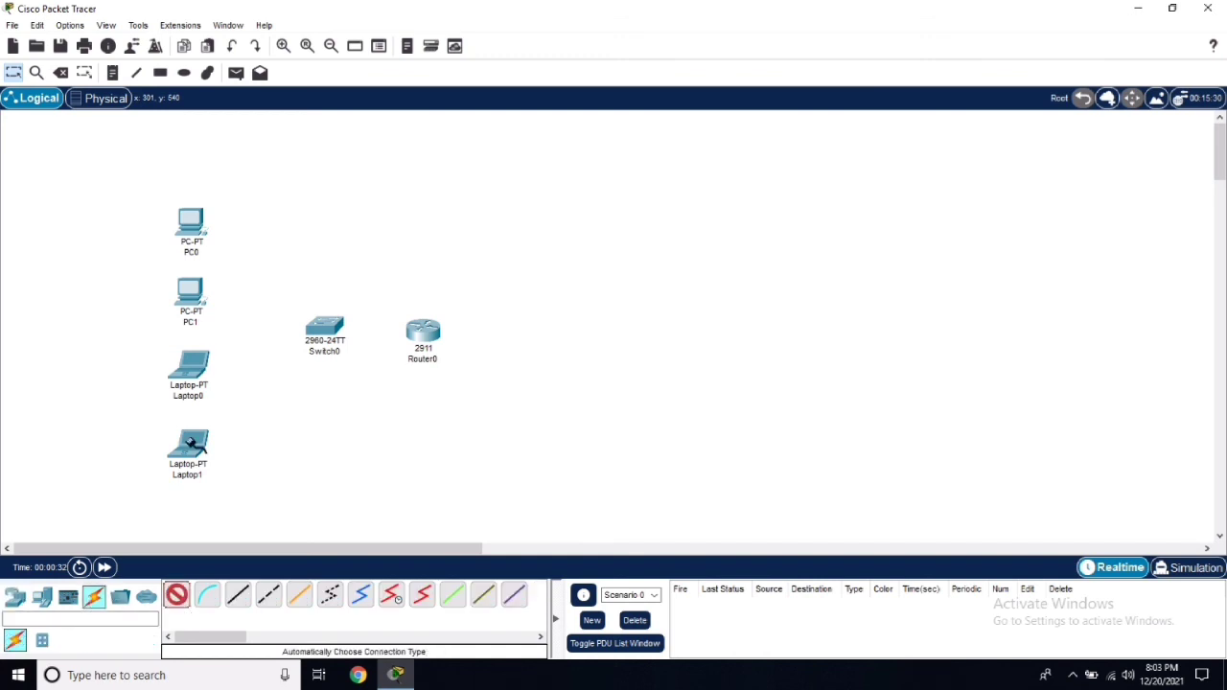
Cable PC0 and PC1 to Switch0 using automatically chosen connections.
left_click(206, 239)
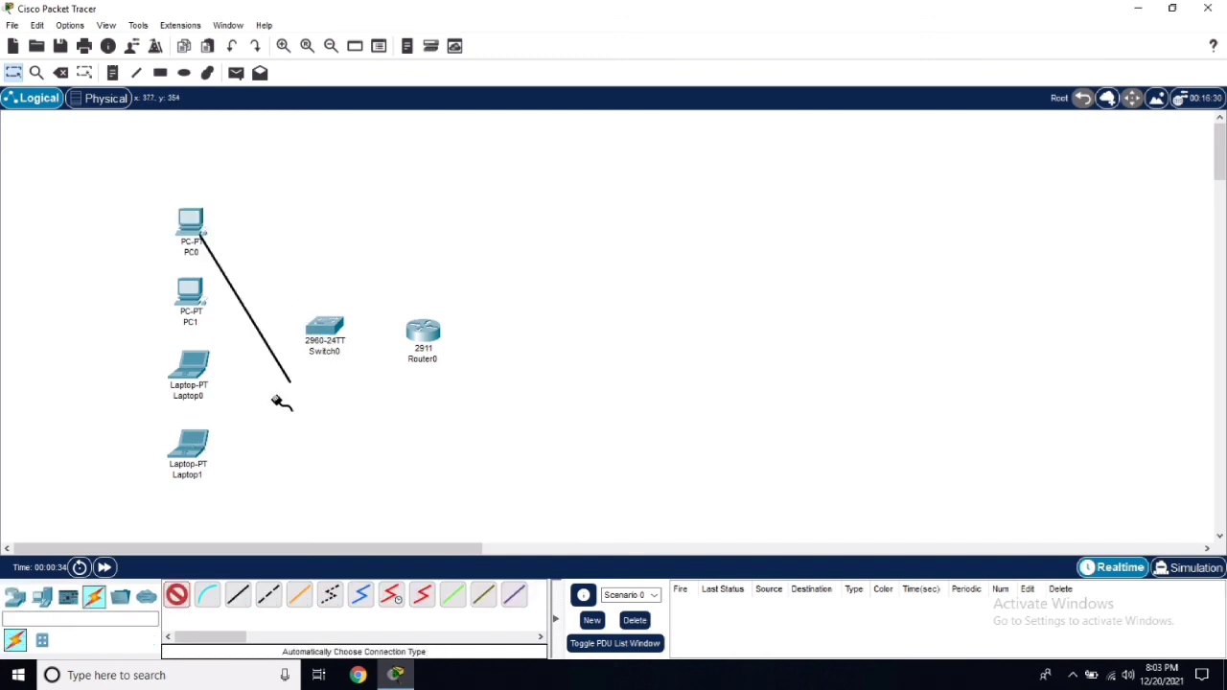
left_click(327, 336)
left_click(177, 602)
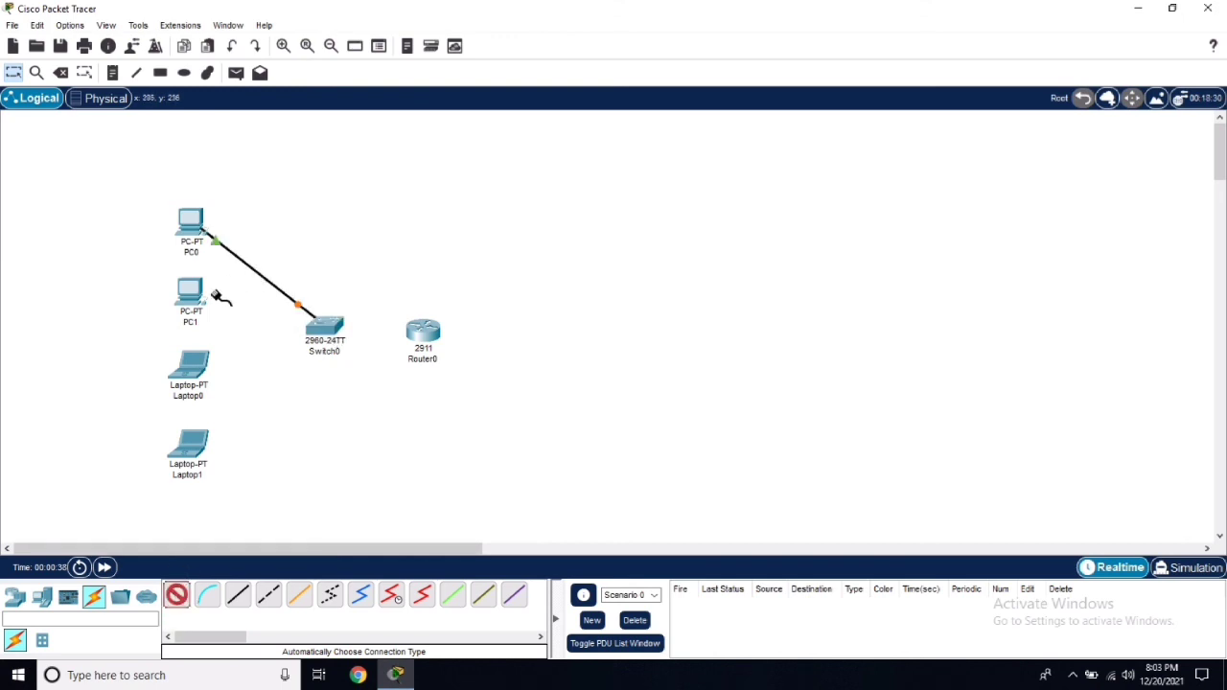
left_click(190, 295)
left_click(327, 340)
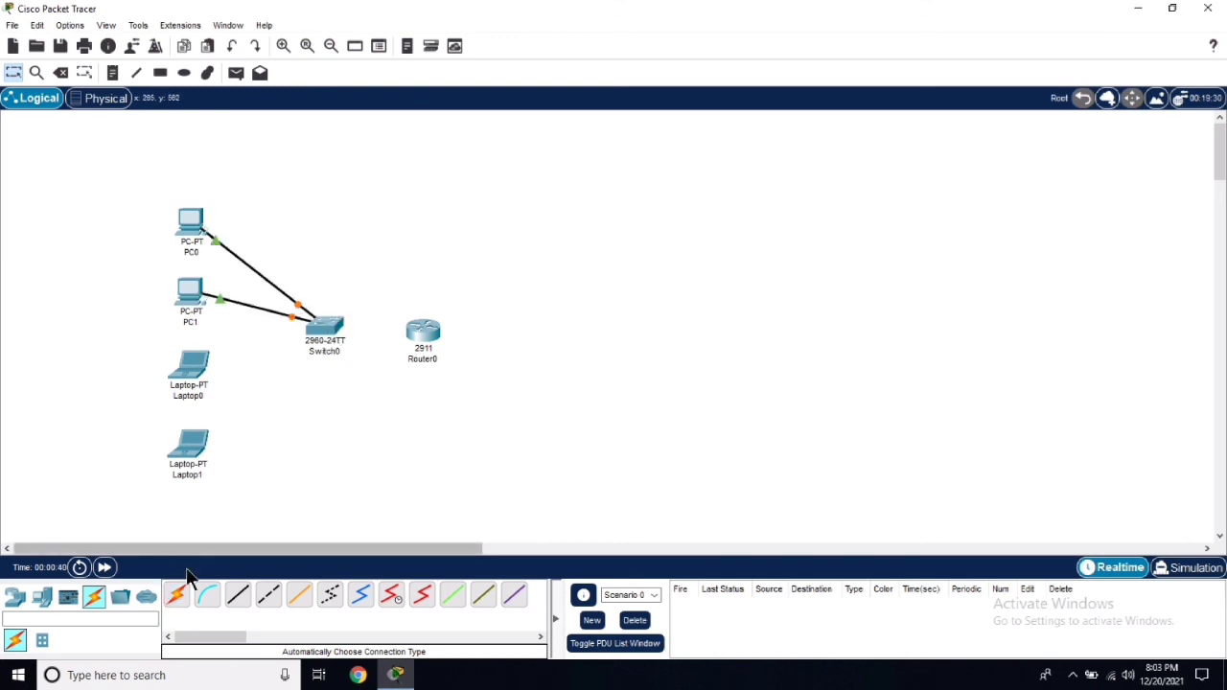
Cable Laptop0 and Laptop1 to Switch0 with automatic connections.
left_click(177, 595)
left_click(196, 362)
left_click(327, 333)
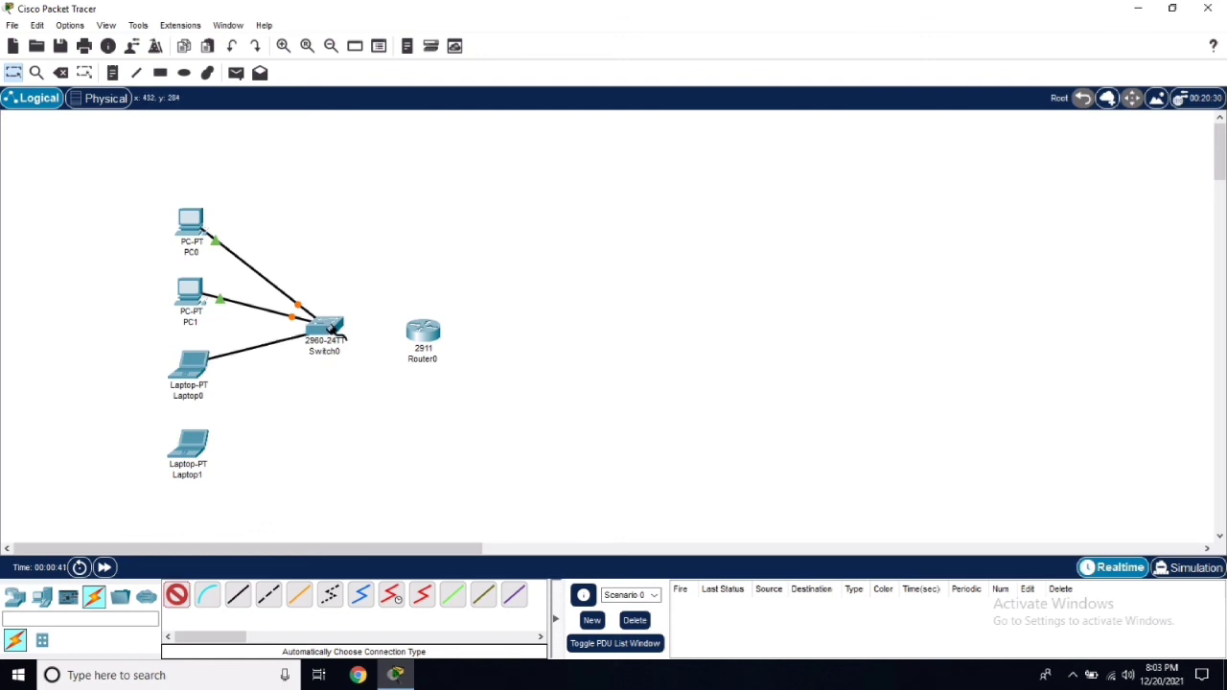
left_click(177, 594)
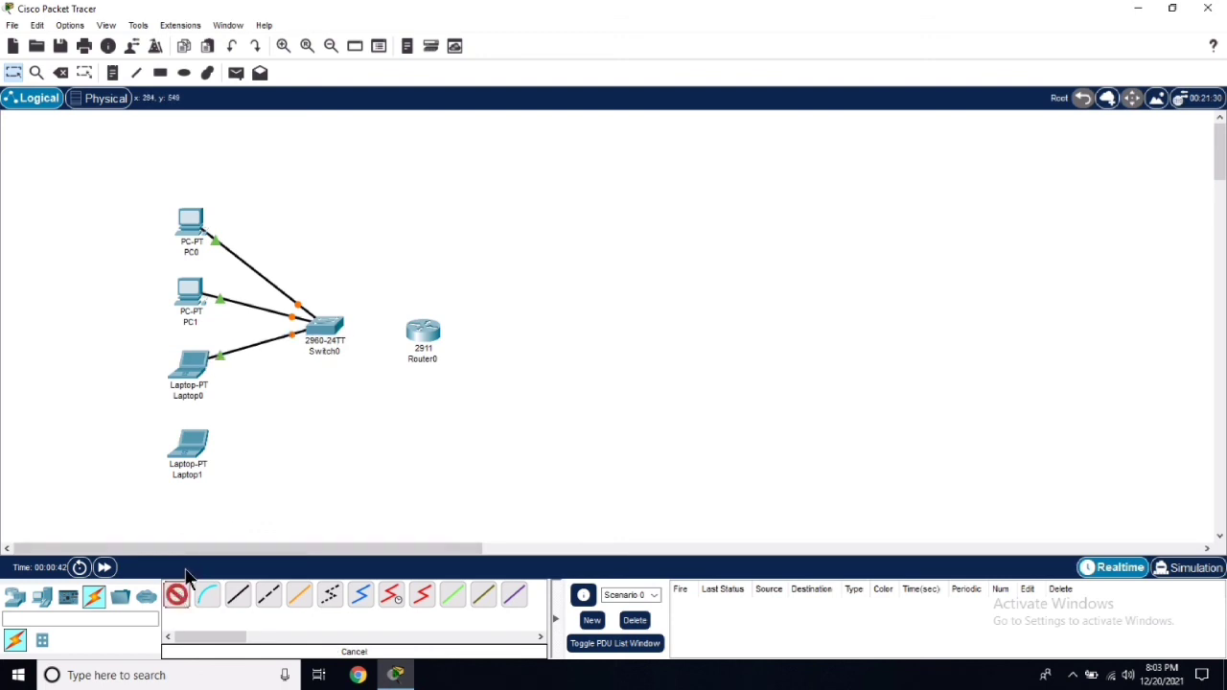
left_click(192, 449)
left_click(324, 333)
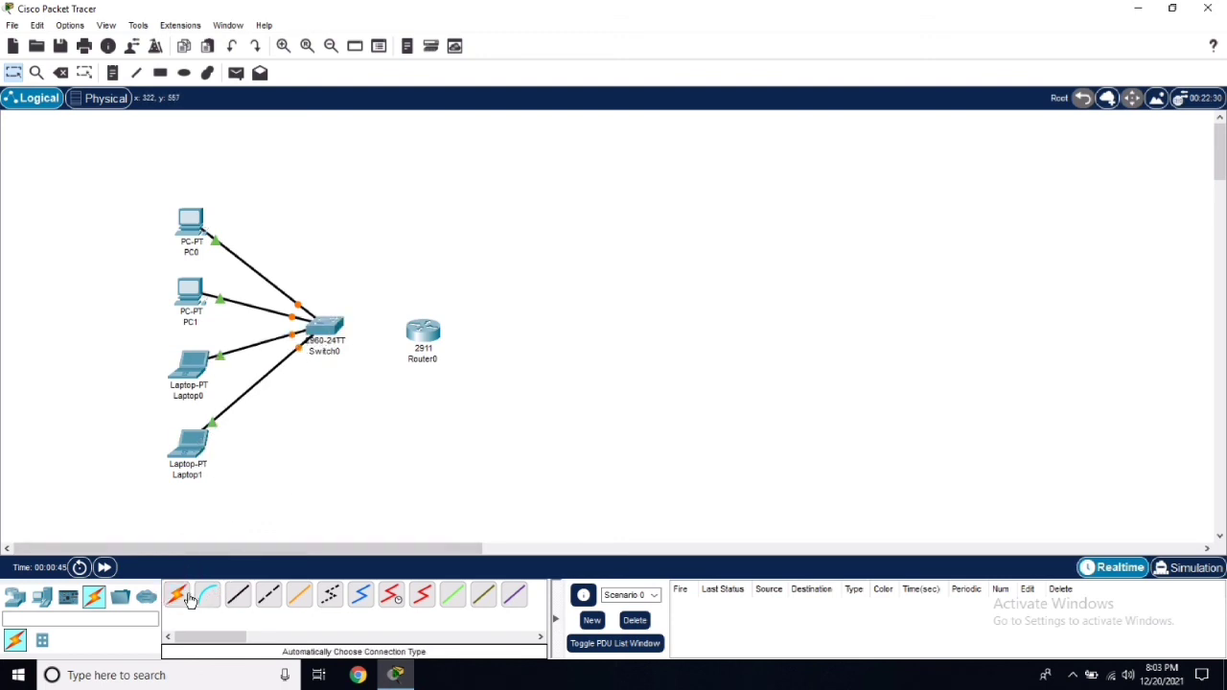
Link Switch0 to Router0 and nudge the router slightly upward.
left_click(177, 594)
left_click(418, 356)
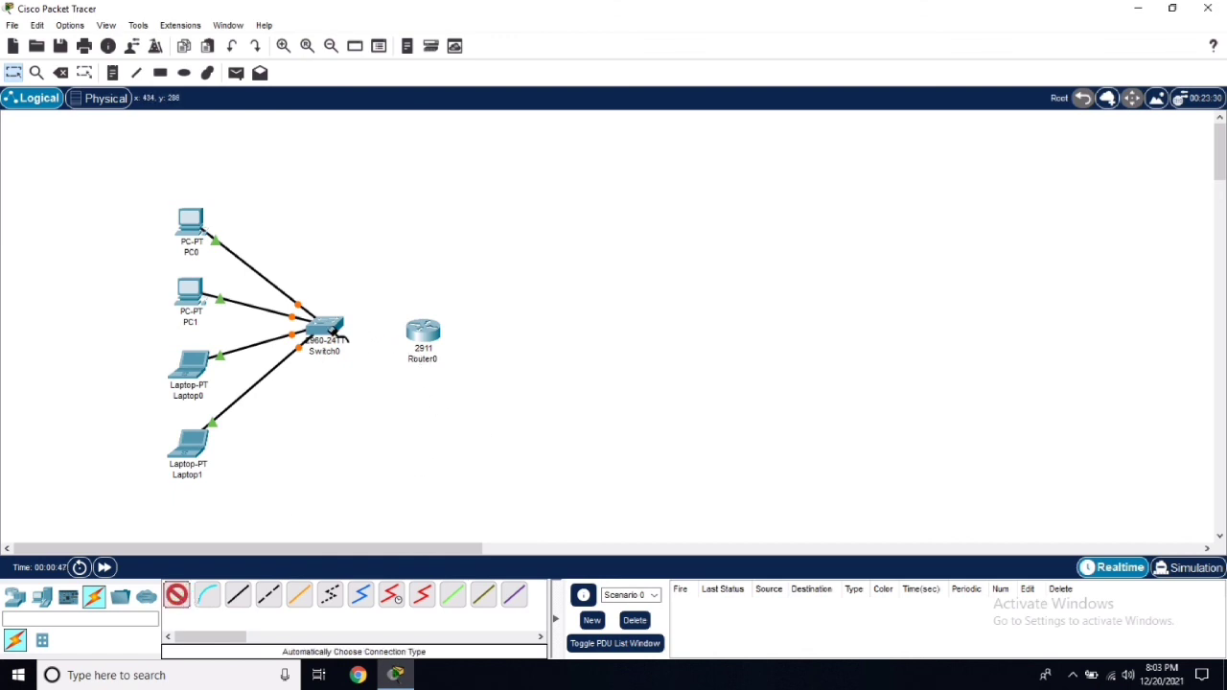
left_click(336, 331)
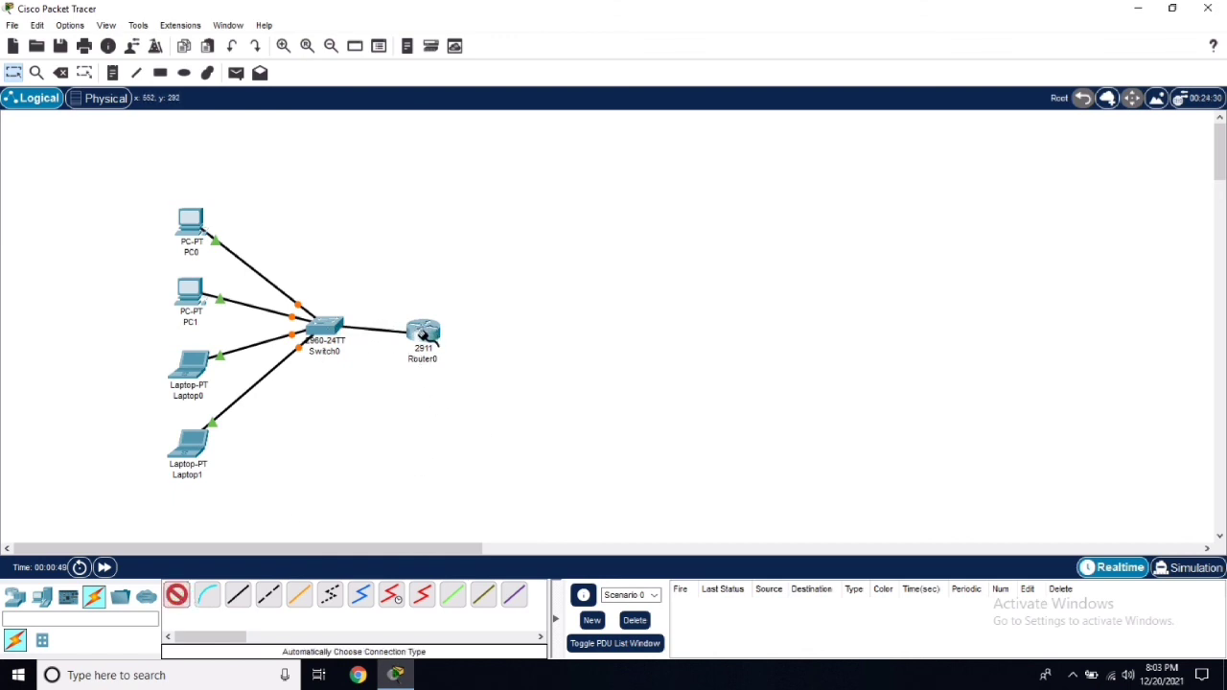
left_click_drag(425, 328, 428, 323)
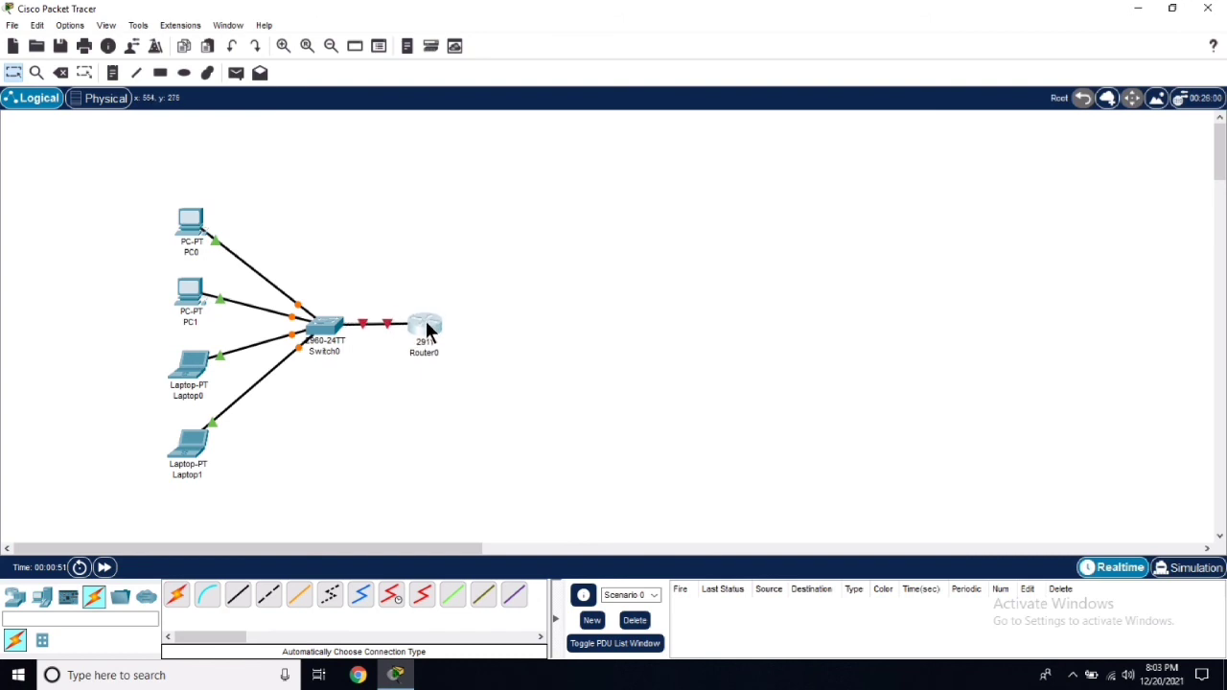
Place a note reading 'THANK YOU FOR WATCHING' right of the router.
left_click(113, 74)
left_click(607, 226)
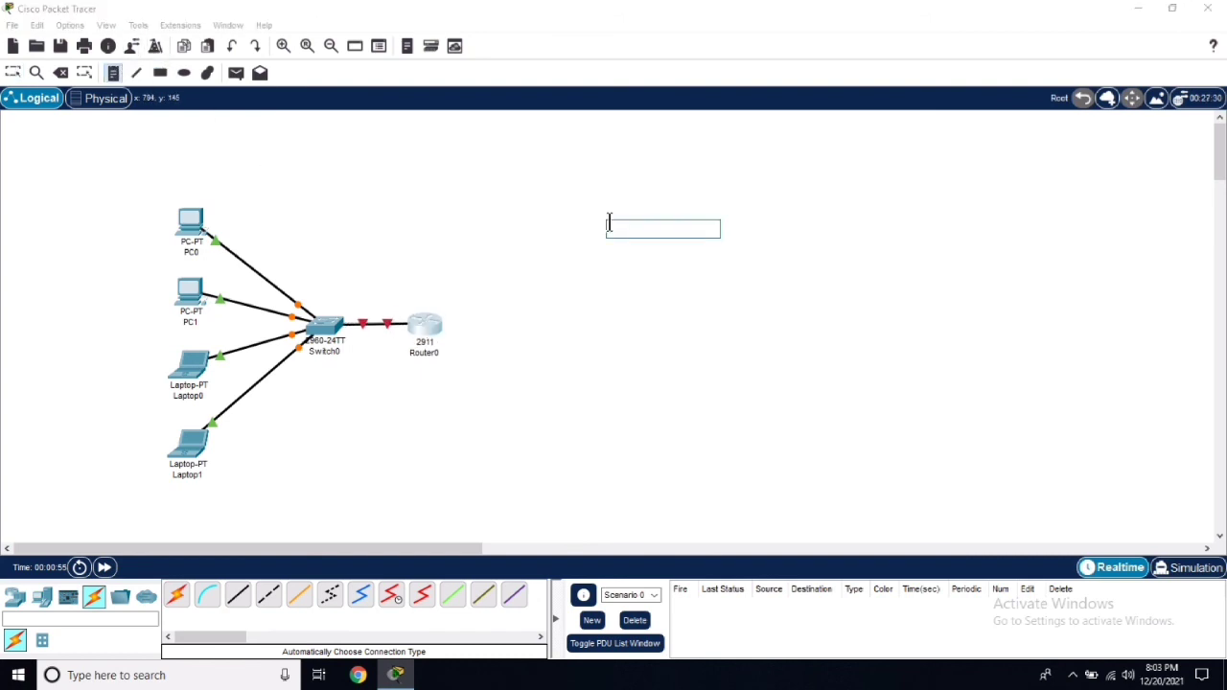
type("THANK YOU FOR WATC")
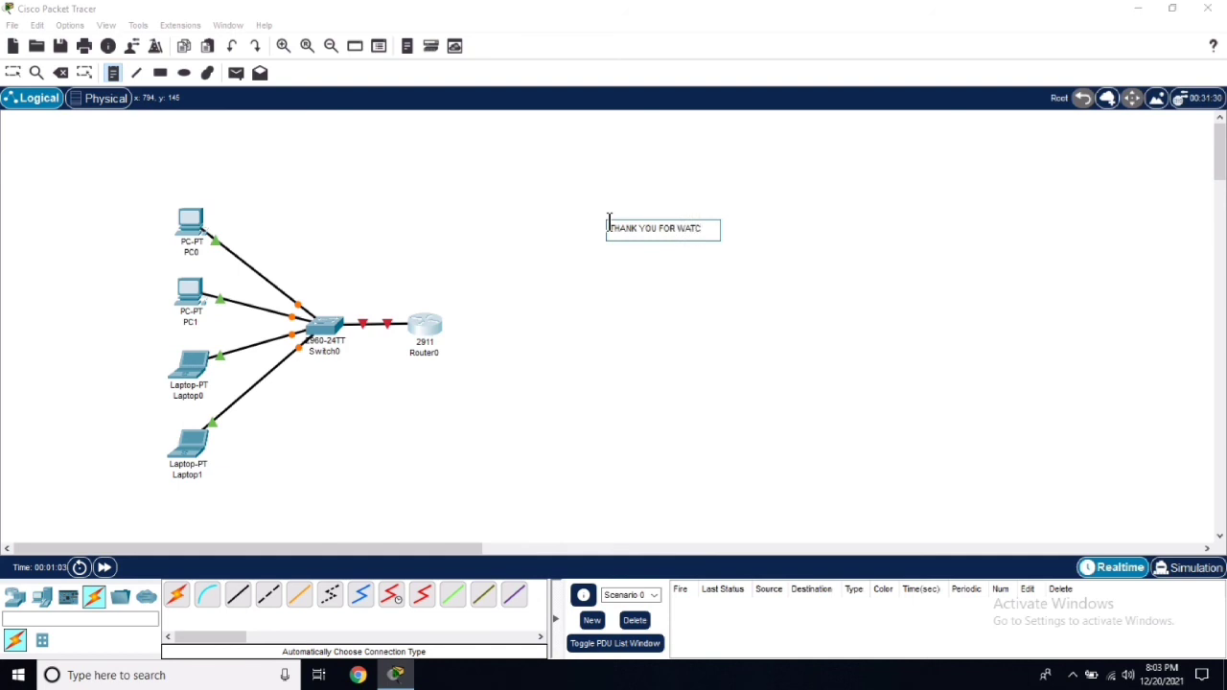
type("ING")
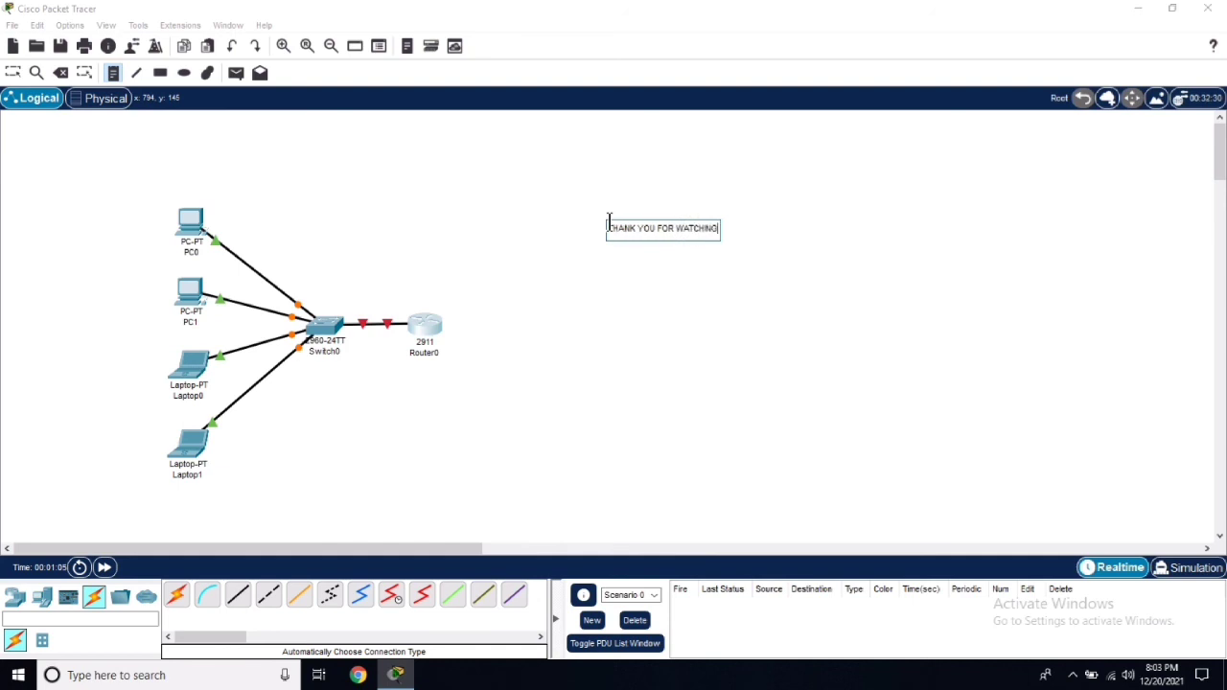